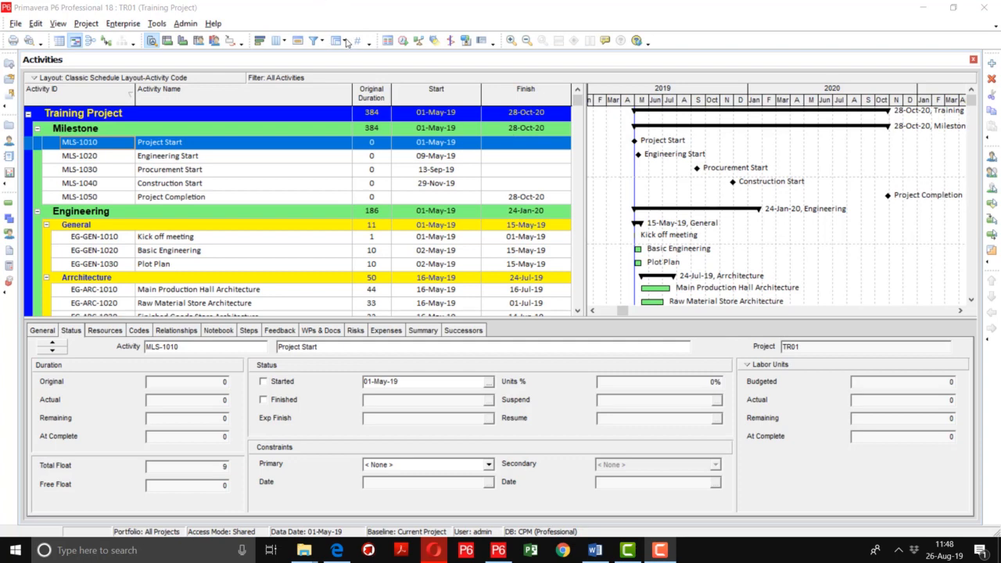
Step: Delete the WBS level 1 Group By entry in Group and Sort and apply the ungrouped layout
{"action": "left_click", "coordinate": [60, 26]}
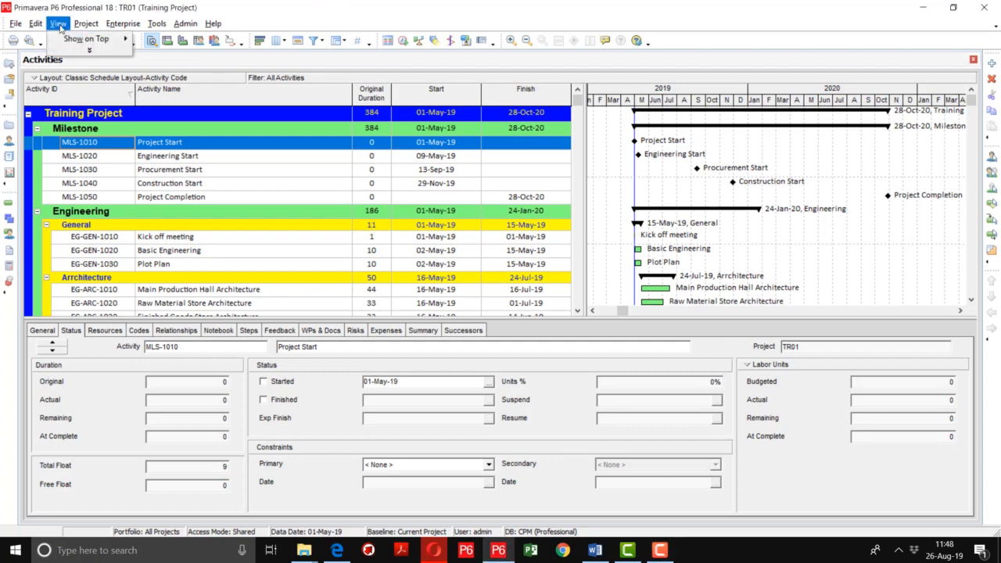
{"action": "left_click", "coordinate": [88, 53]}
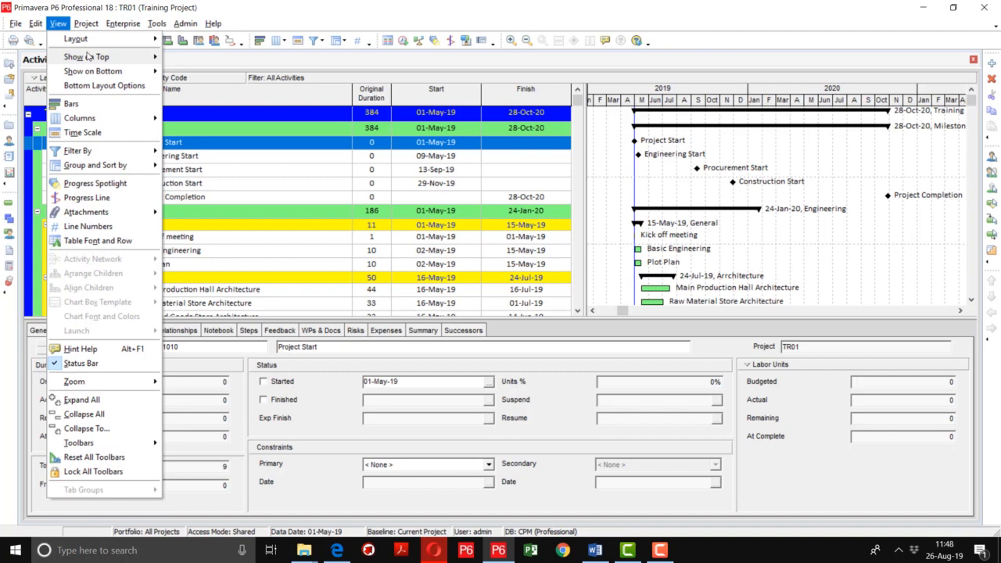
{"action": "left_click", "coordinate": [105, 170]}
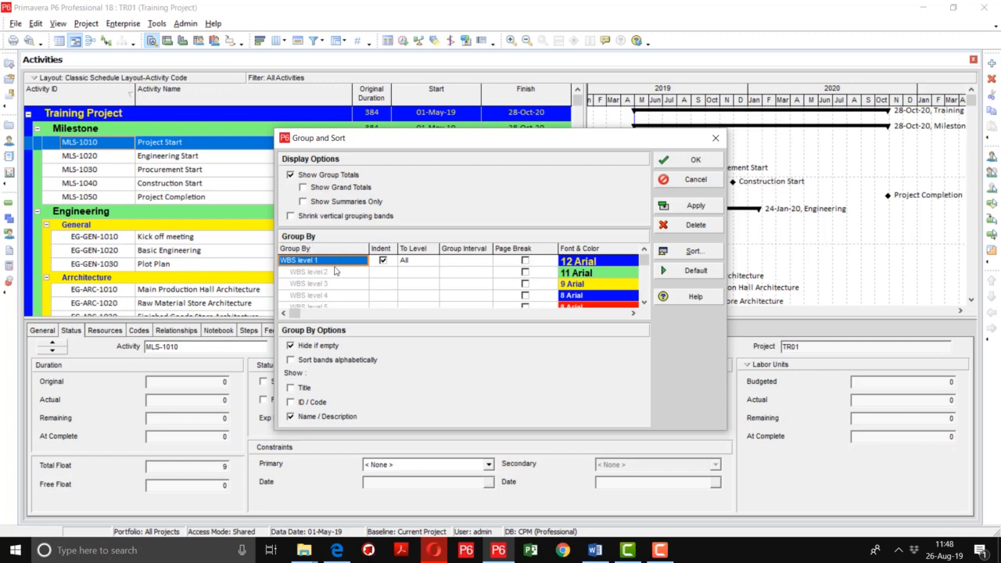
{"action": "key", "text": "Delete"}
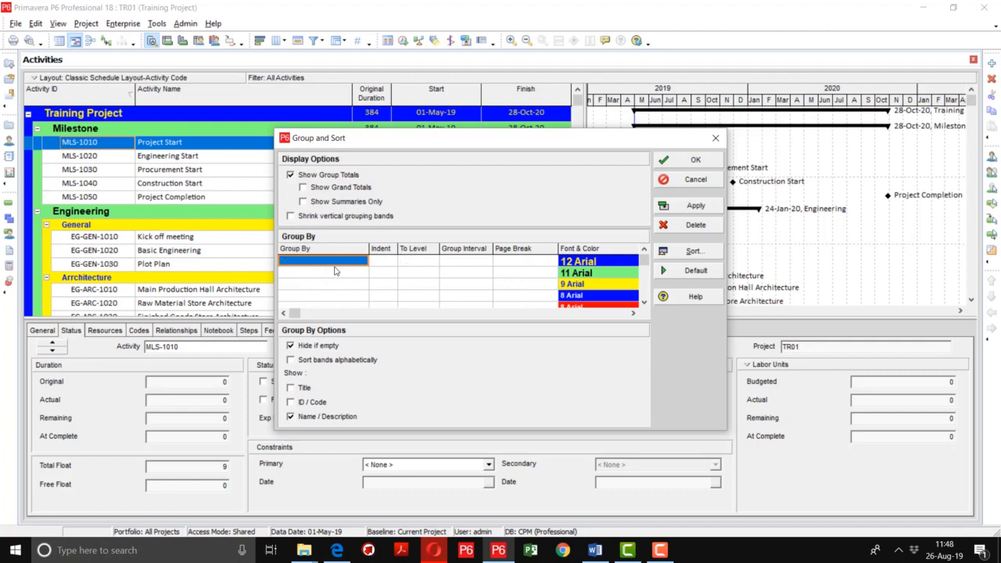
{"action": "left_click", "coordinate": [692, 205]}
Step: Close Group and Sort and scroll through the flat activity list sorted by Activity ID
{"action": "left_click", "coordinate": [677, 161]}
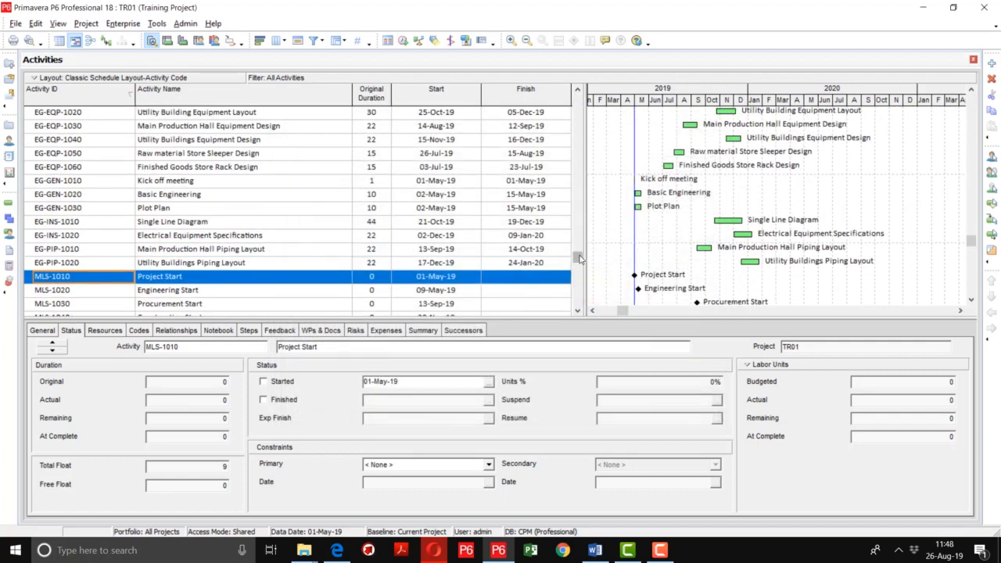
{"action": "left_click_drag", "start_coordinate": [580, 259], "coordinate": [590, 130]}
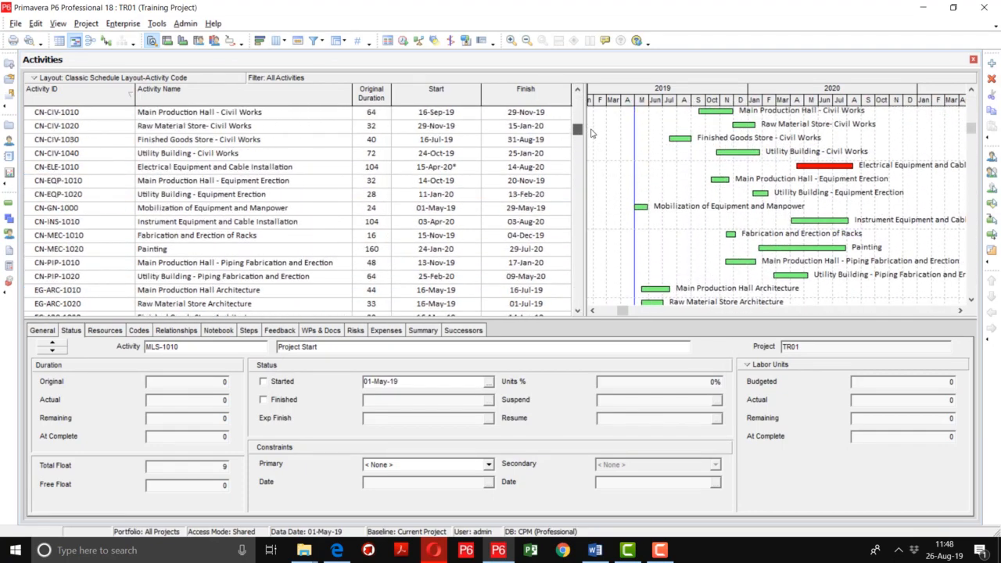
{"action": "scroll", "coordinate": [150, 149], "scroll_direction": "up", "scroll_amount": 3}
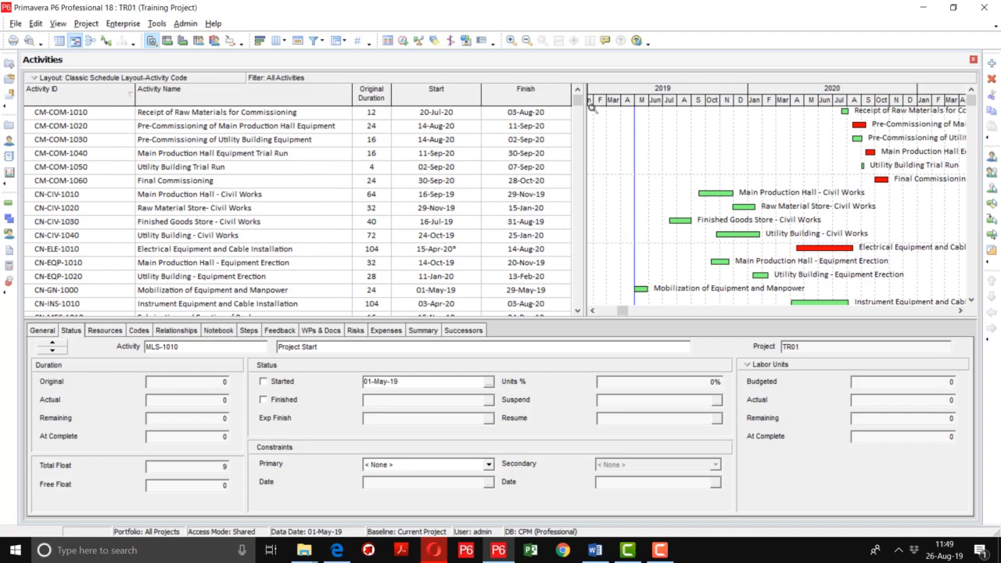
{"action": "left_click_drag", "start_coordinate": [579, 100], "coordinate": [604, 89]}
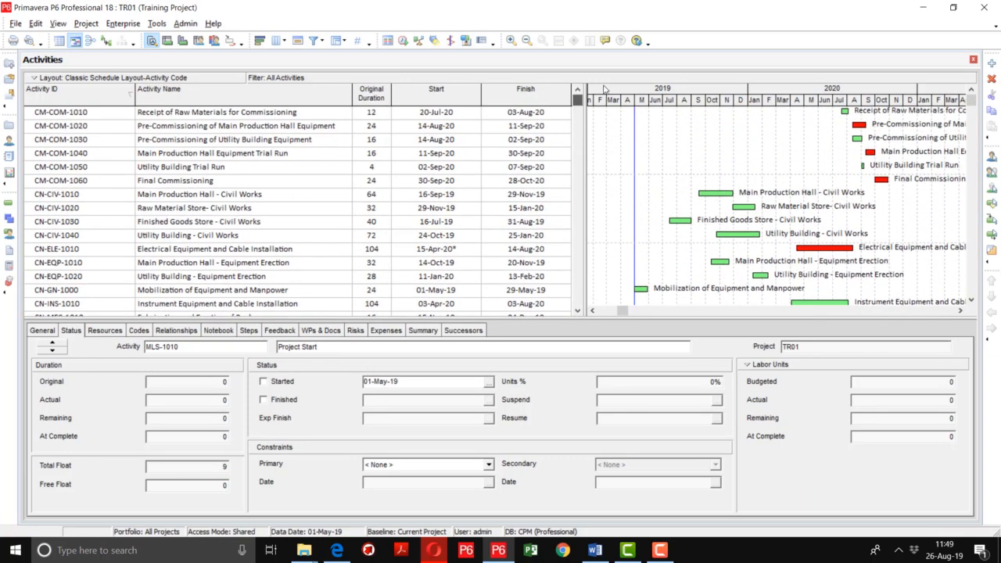
Step: Set WBS as the Group By field and apply it to restore the WBS bands
{"action": "left_click", "coordinate": [336, 41]}
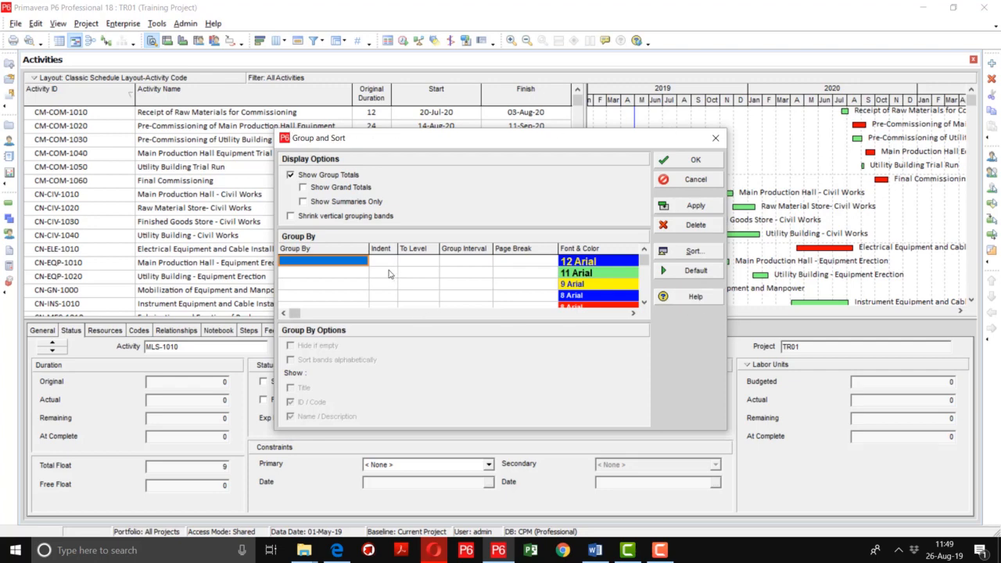
{"action": "left_click", "coordinate": [363, 262]}
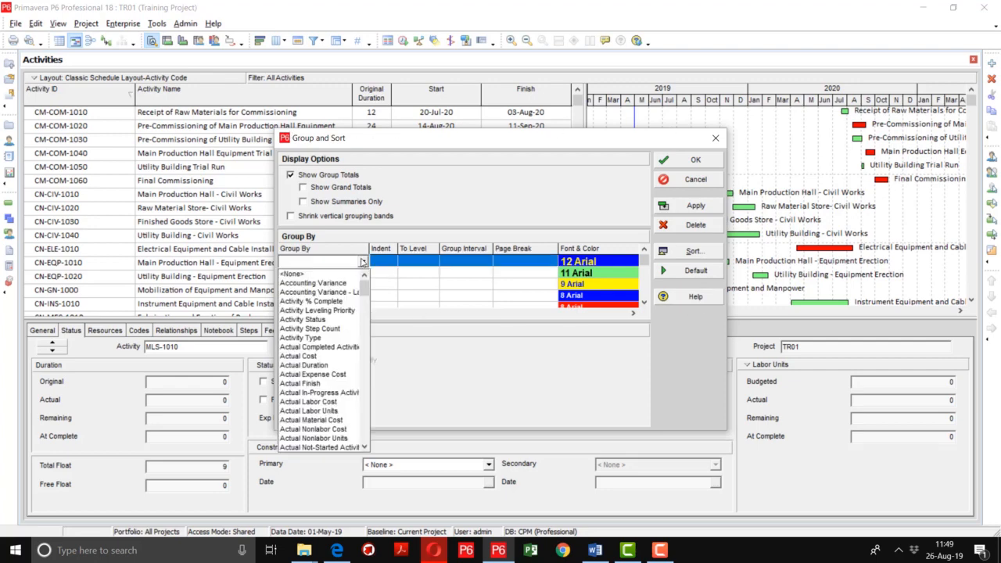
{"action": "key", "text": "w"}
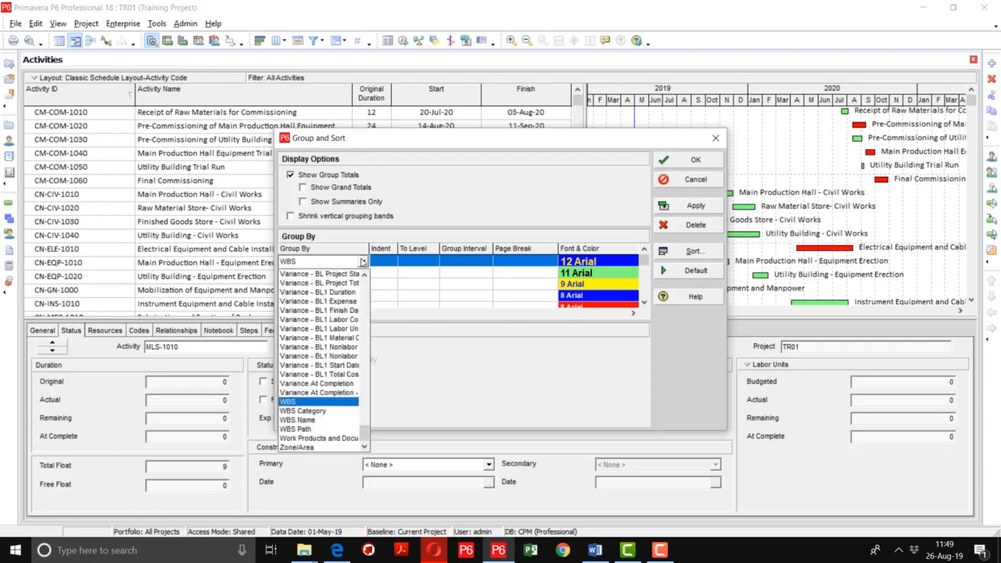
{"action": "key", "text": "Return"}
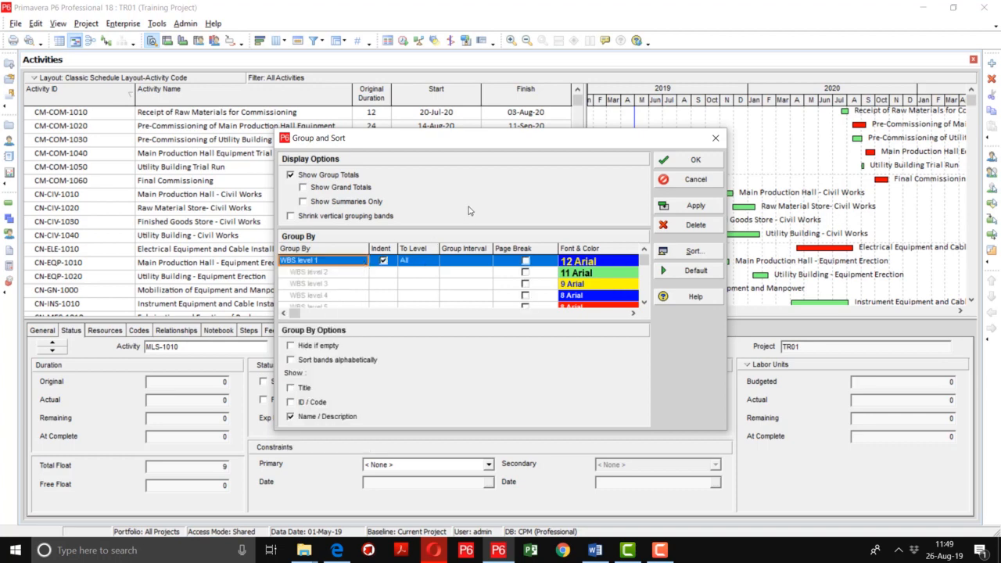
{"action": "left_click", "coordinate": [687, 207]}
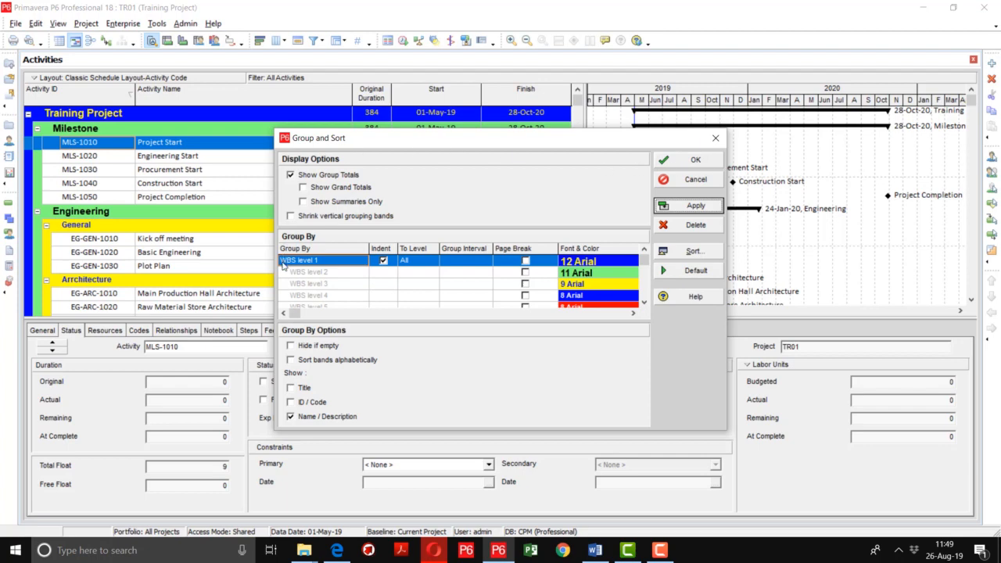
Step: Turn on Shrink vertical grouping bands and Show Grand Totals, applying each, and move the dialog down
{"action": "left_click", "coordinate": [304, 217]}
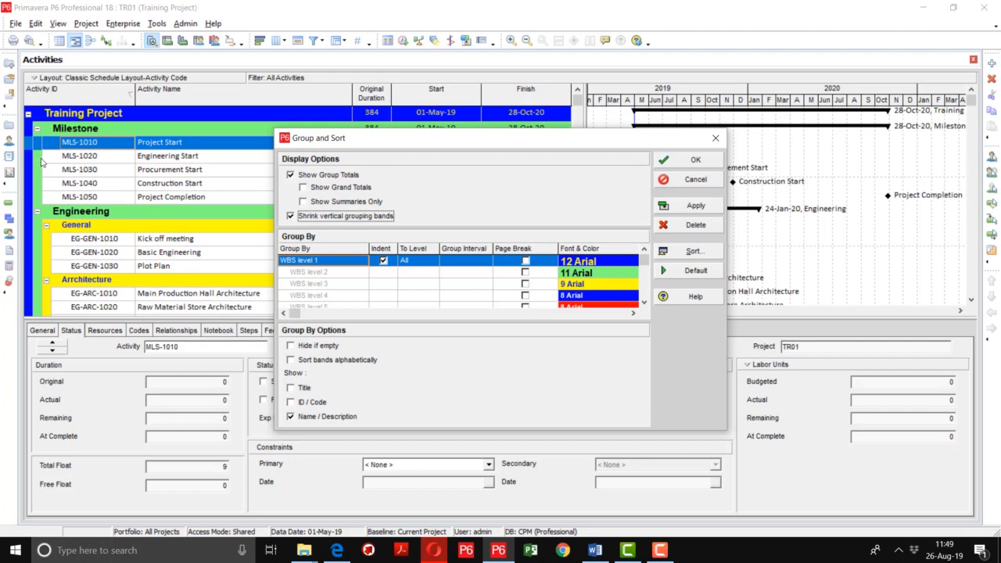
{"action": "left_click", "coordinate": [696, 207]}
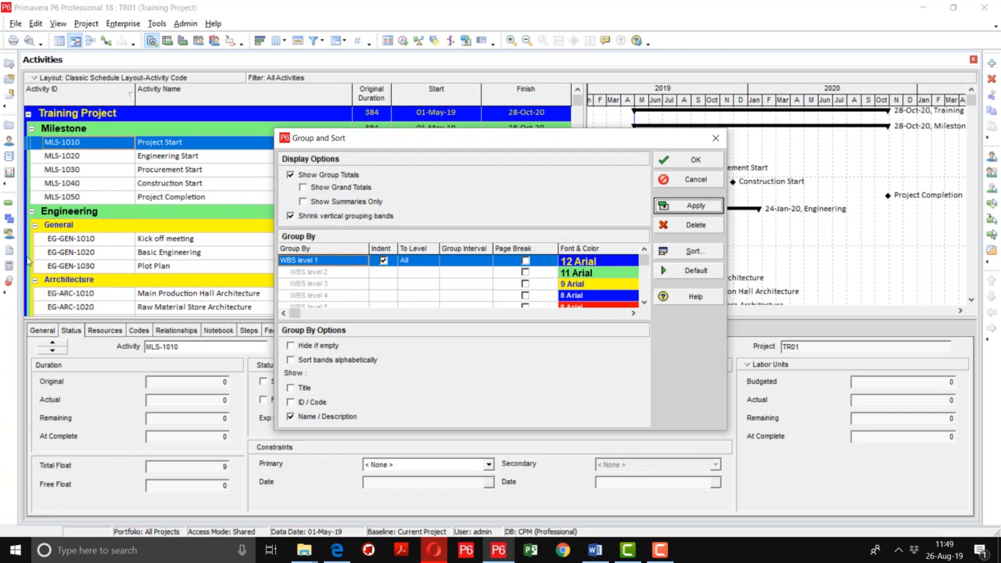
{"action": "left_click", "coordinate": [340, 190]}
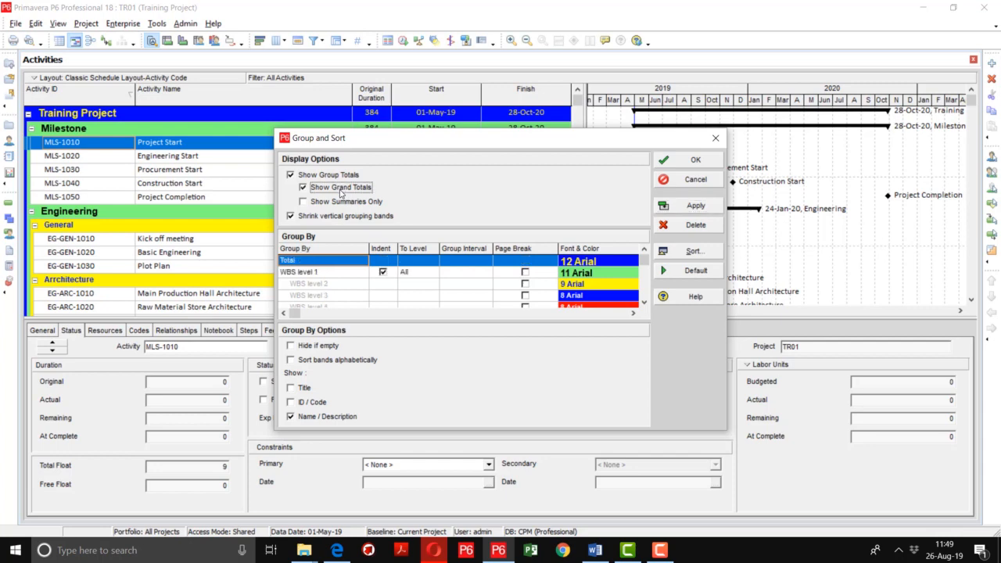
{"action": "left_click", "coordinate": [699, 206]}
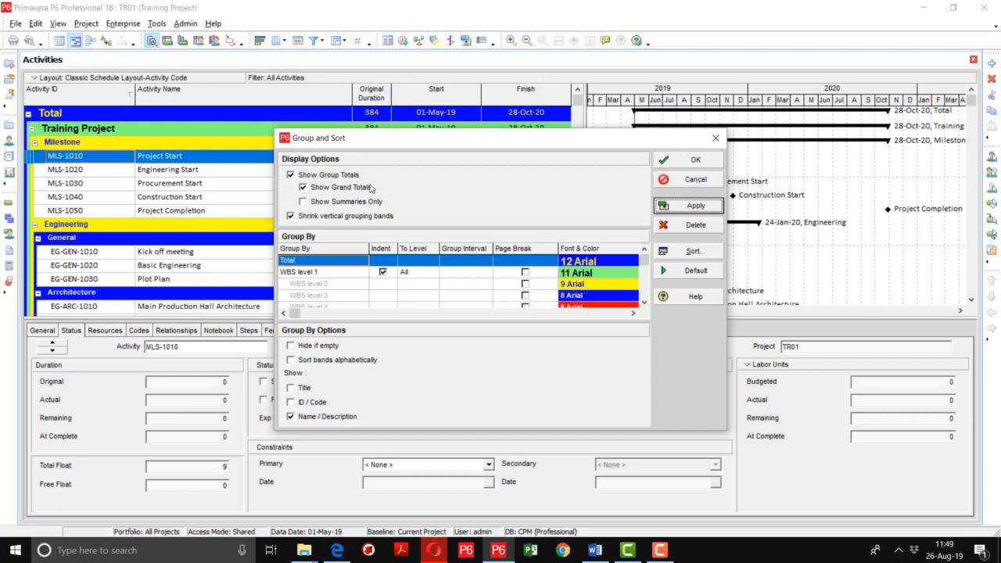
{"action": "left_click_drag", "start_coordinate": [369, 139], "coordinate": [379, 227]}
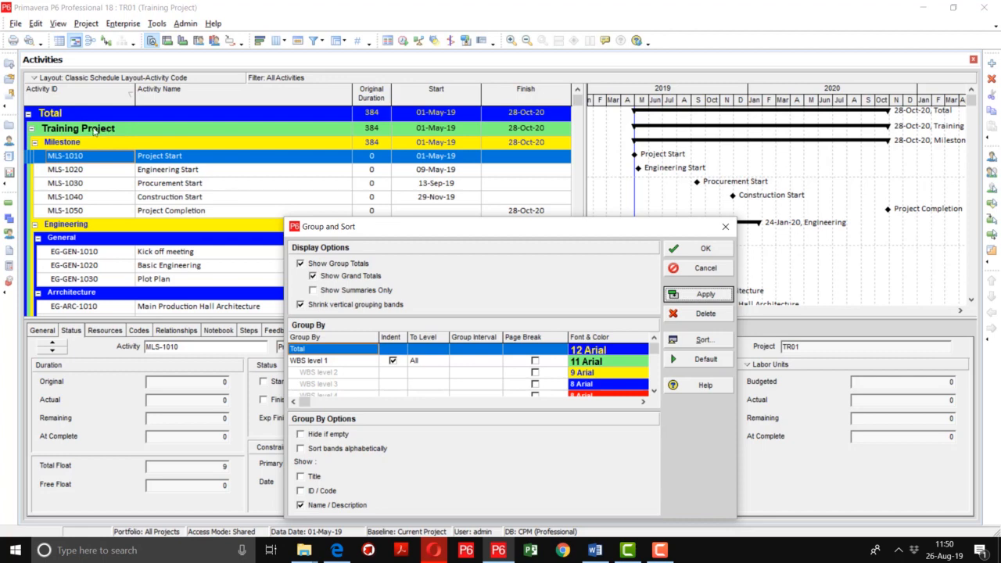
Step: Turn off grand totals, preview Show Summaries Only, then switch back to full activity rows
{"action": "left_click", "coordinate": [313, 276]}
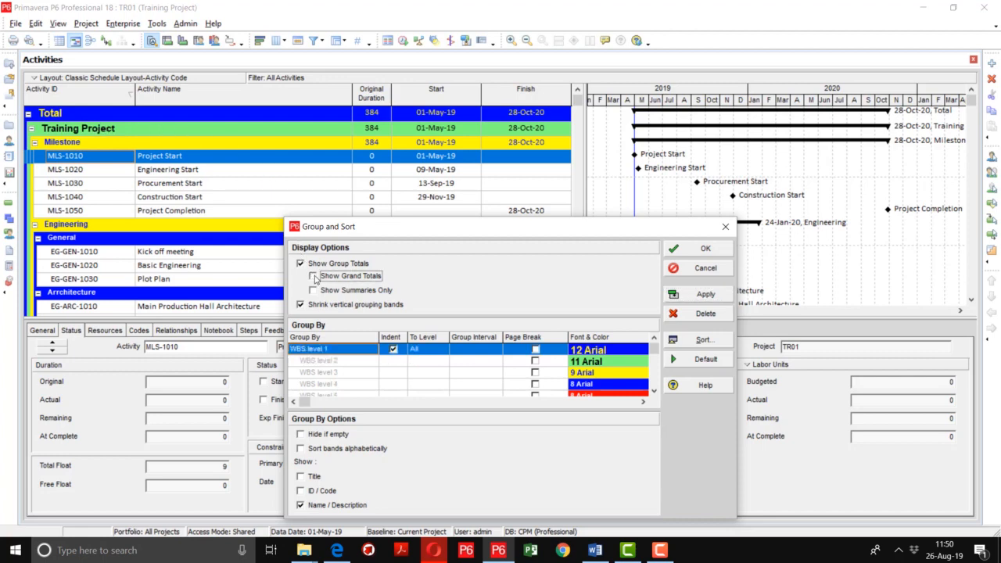
{"action": "left_click", "coordinate": [313, 291]}
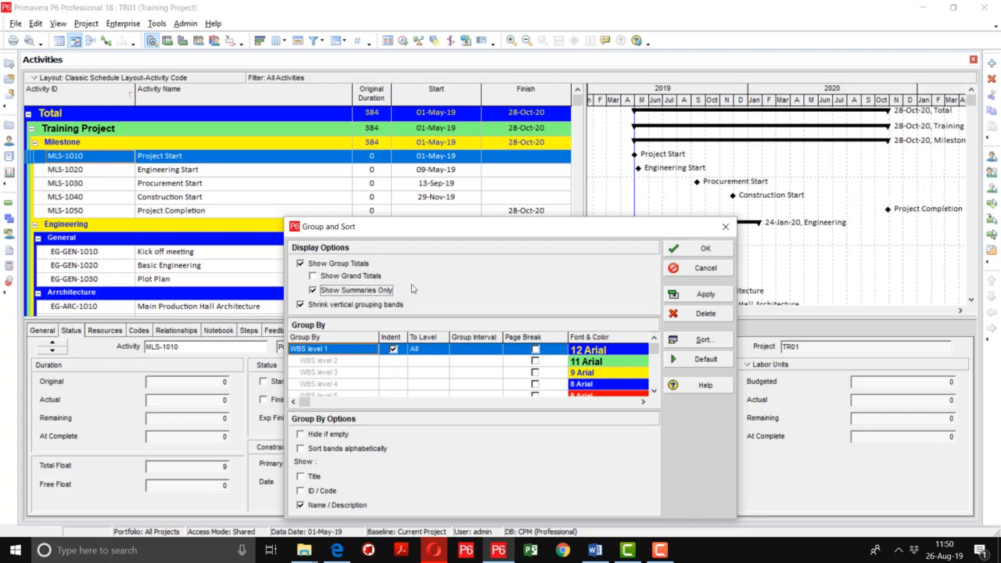
{"action": "left_click", "coordinate": [694, 294]}
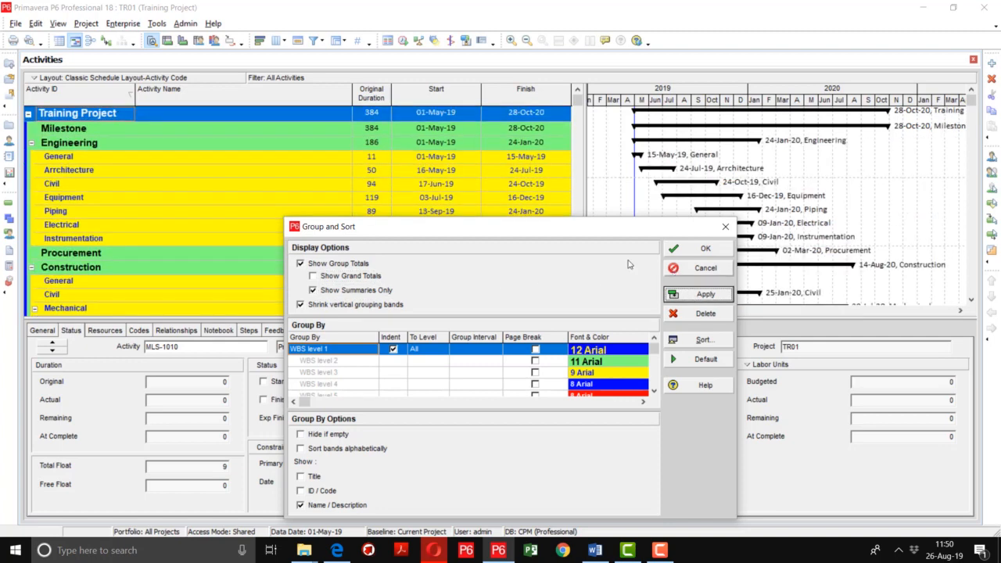
{"action": "scroll", "coordinate": [130, 188], "scroll_direction": "down", "scroll_amount": 2}
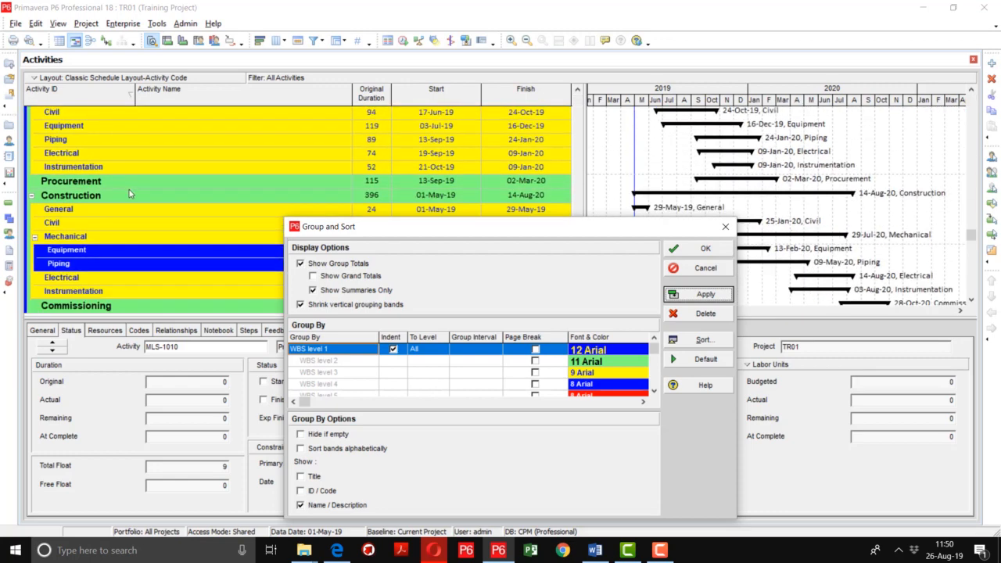
{"action": "scroll", "coordinate": [130, 192], "scroll_direction": "up", "scroll_amount": 3}
{"action": "scroll", "coordinate": [117, 160], "scroll_direction": "down", "scroll_amount": 3}
{"action": "scroll", "coordinate": [109, 182], "scroll_direction": "up", "scroll_amount": 2}
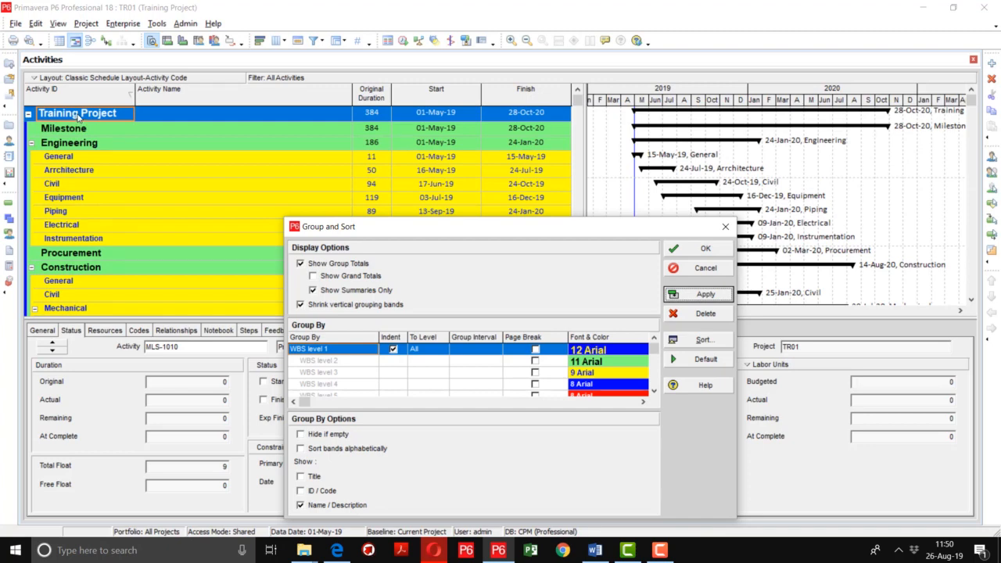
{"action": "scroll", "coordinate": [83, 196], "scroll_direction": "down", "scroll_amount": 2}
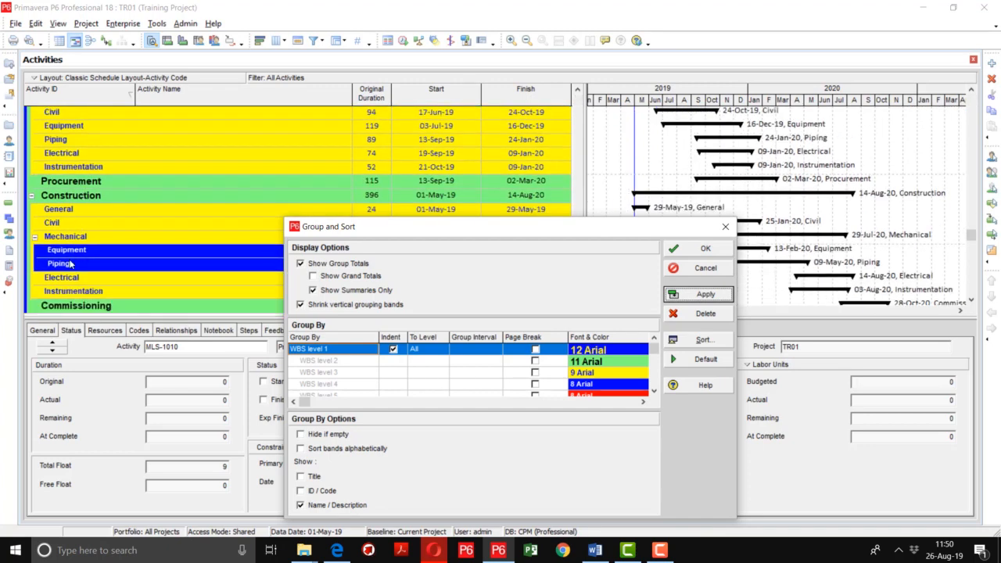
{"action": "left_click", "coordinate": [338, 293]}
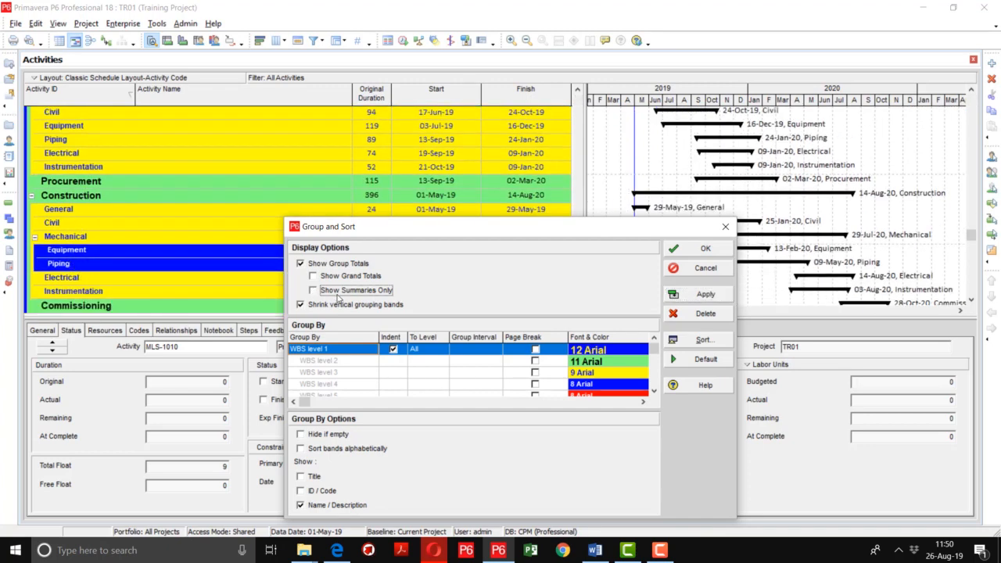
{"action": "left_click", "coordinate": [705, 294]}
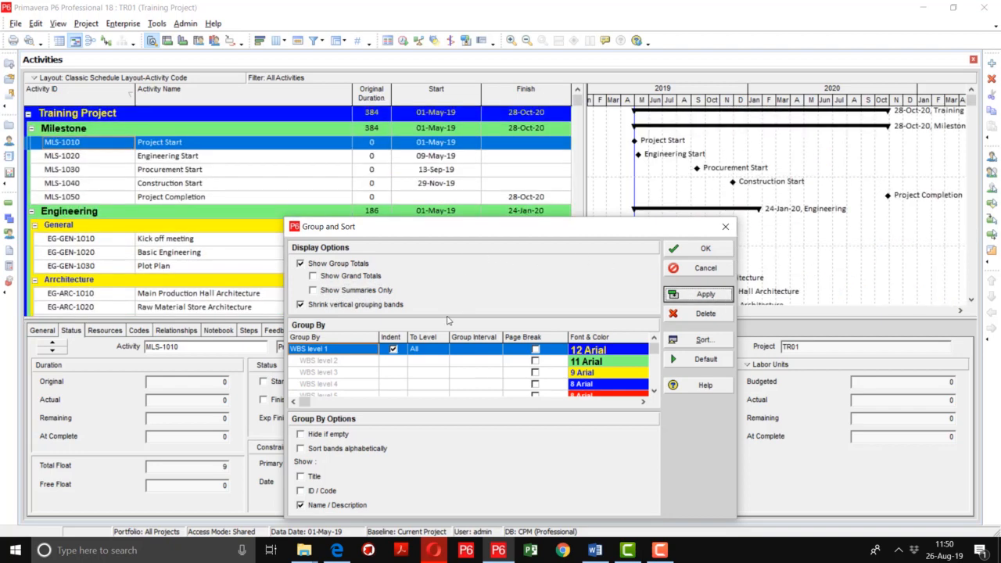
Step: Set the WBS level 1 band font to 12-point Arial
{"action": "double_click", "coordinate": [604, 352]}
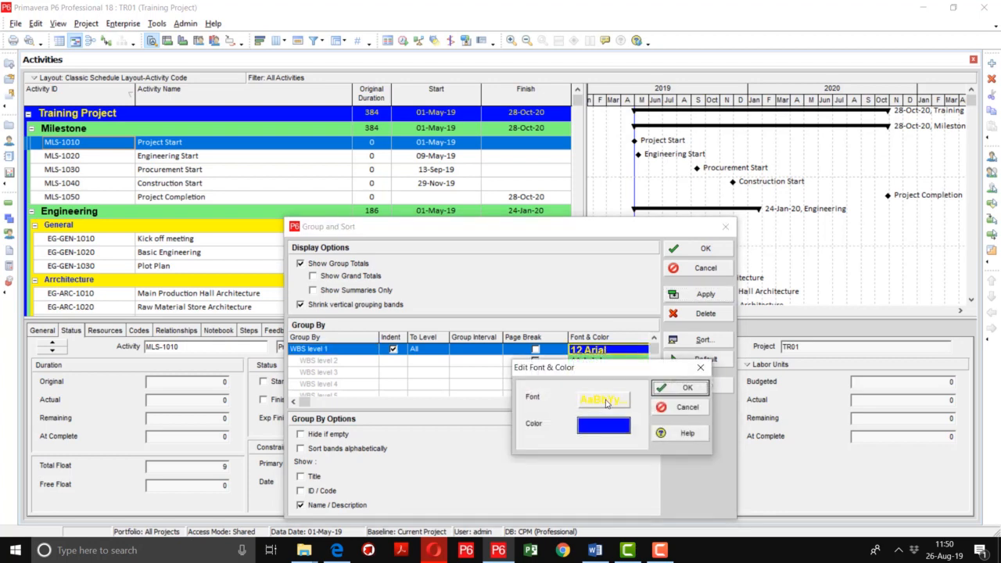
{"action": "left_click_drag", "start_coordinate": [614, 368], "coordinate": [501, 144]}
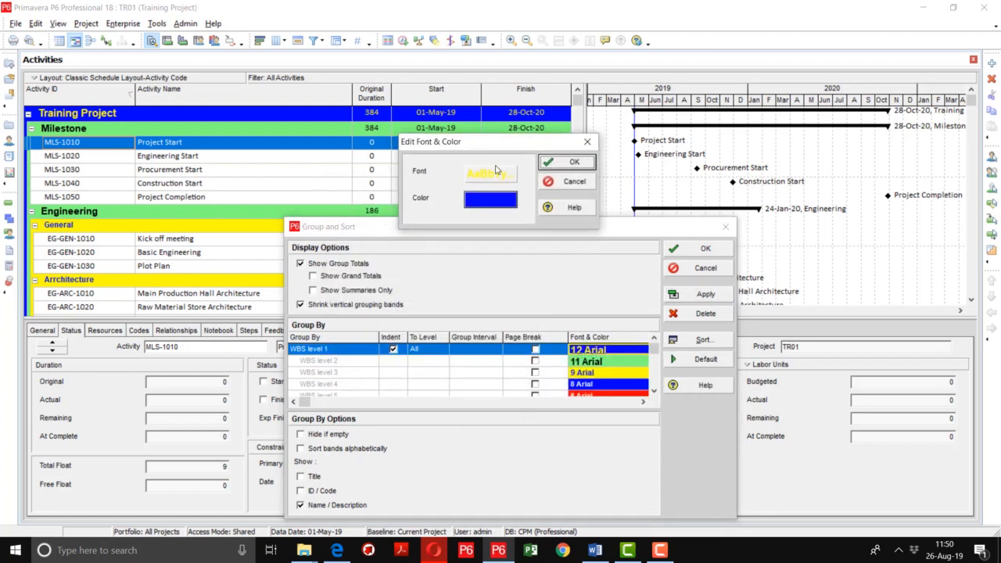
{"action": "left_click", "coordinate": [490, 173]}
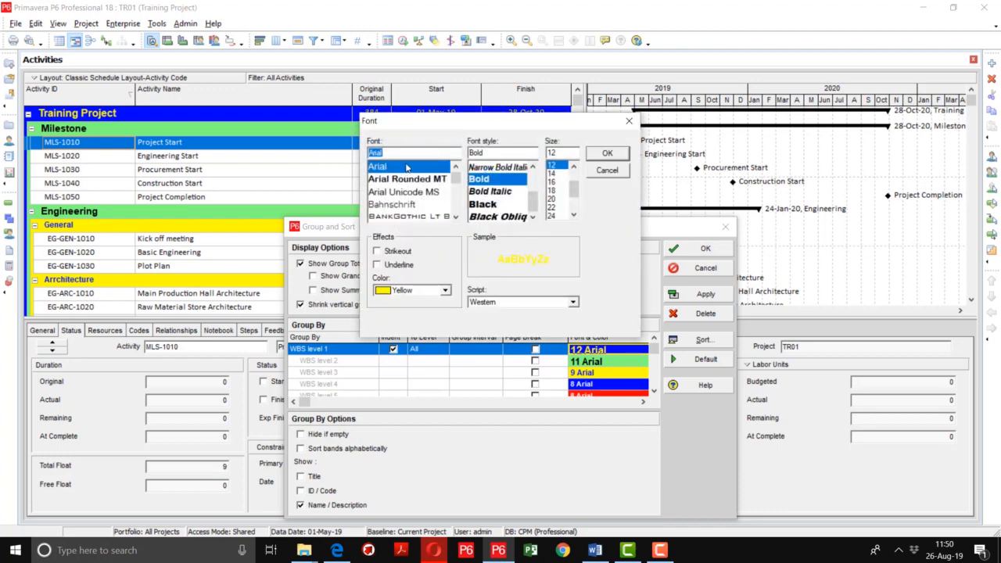
{"action": "left_click", "coordinate": [558, 173]}
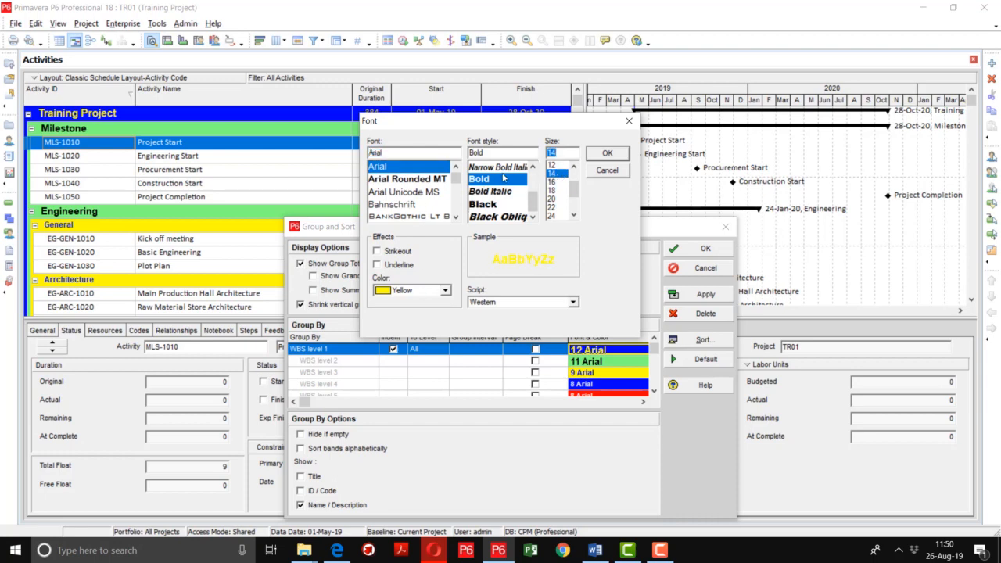
{"action": "left_click", "coordinate": [558, 165]}
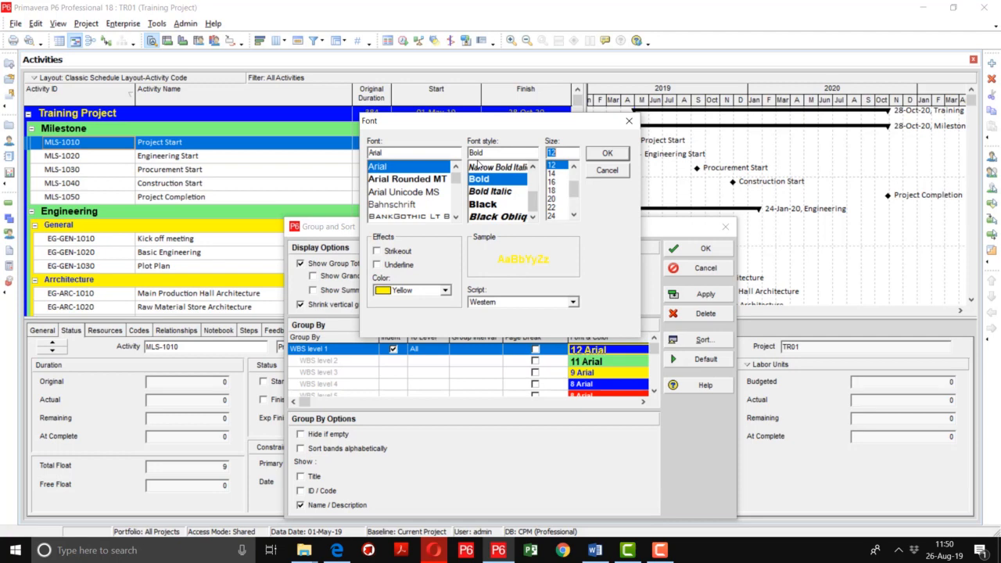
{"action": "left_click", "coordinate": [397, 291]}
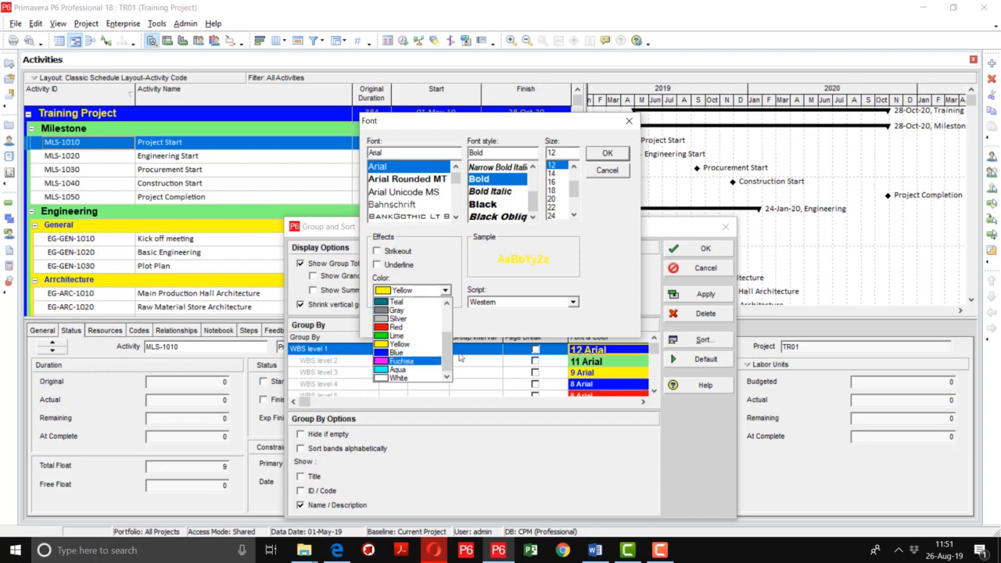
{"action": "scroll", "coordinate": [446, 356], "scroll_direction": "up", "scroll_amount": 2}
{"action": "left_click", "coordinate": [390, 304]}
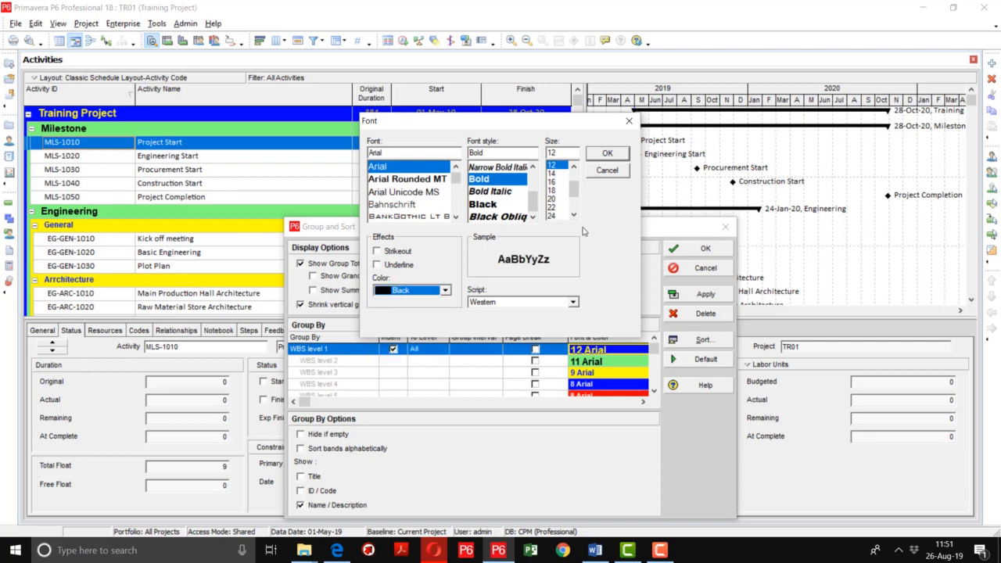
{"action": "left_click", "coordinate": [609, 154]}
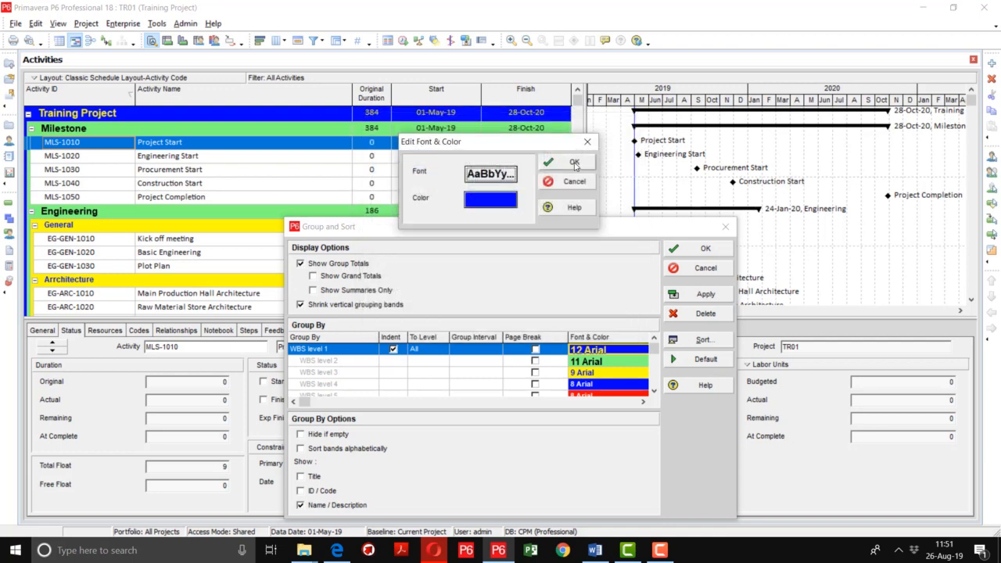
{"action": "left_click", "coordinate": [576, 164]}
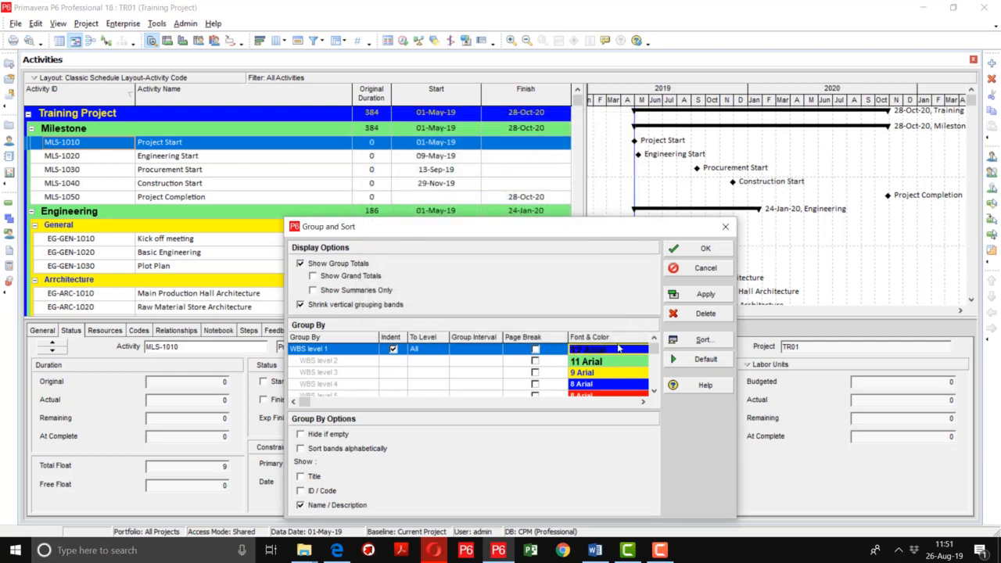
Step: Change the WBS level 1 band text to white and apply the styling
{"action": "left_click", "coordinate": [611, 352]}
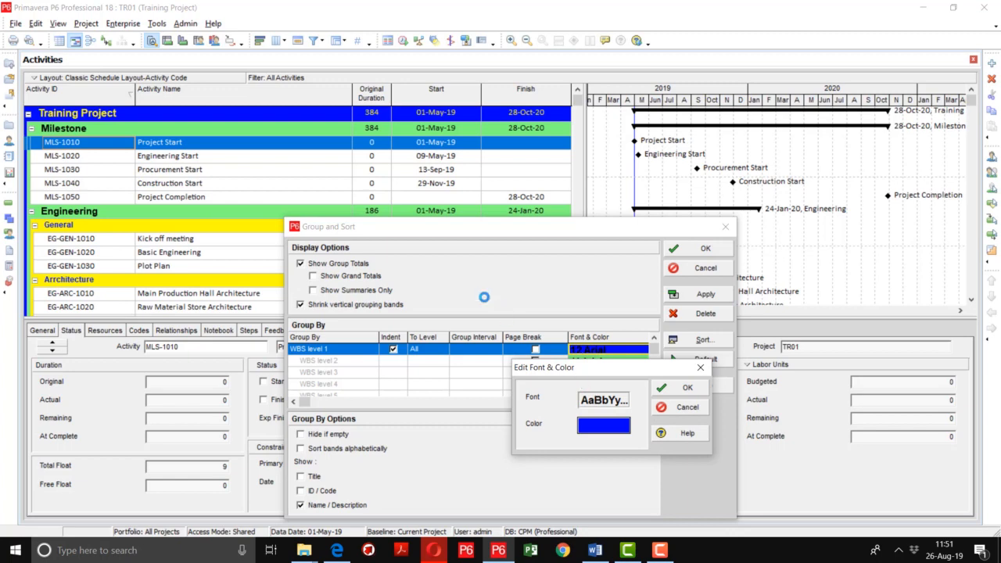
{"action": "left_click", "coordinate": [414, 294]}
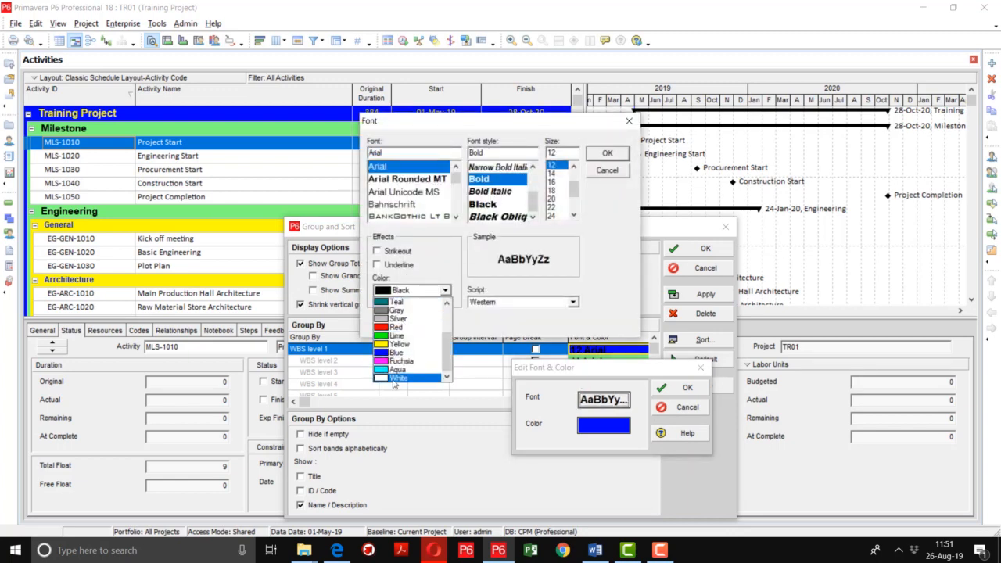
{"action": "left_click", "coordinate": [397, 378]}
{"action": "left_click", "coordinate": [609, 154]}
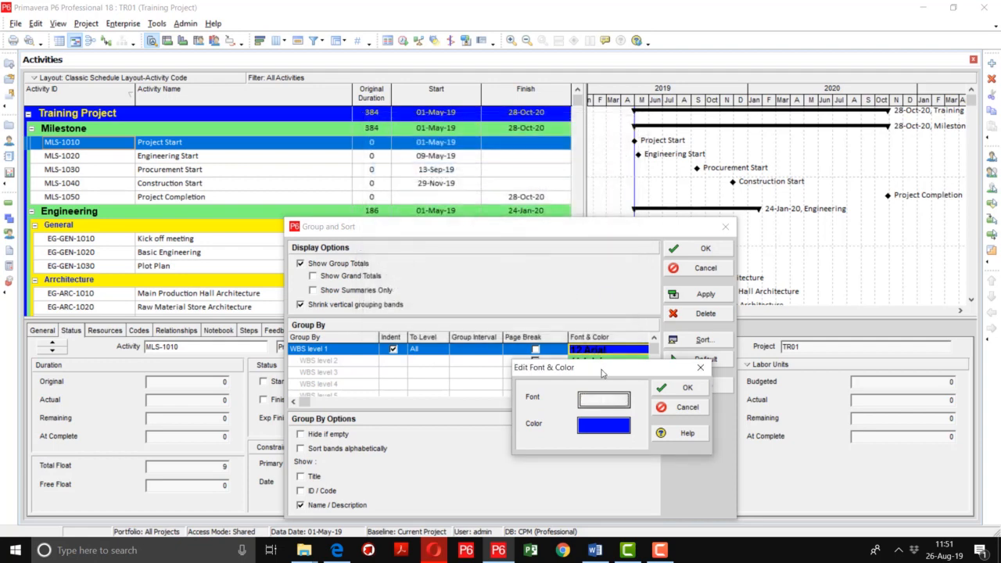
{"action": "left_click", "coordinate": [678, 387]}
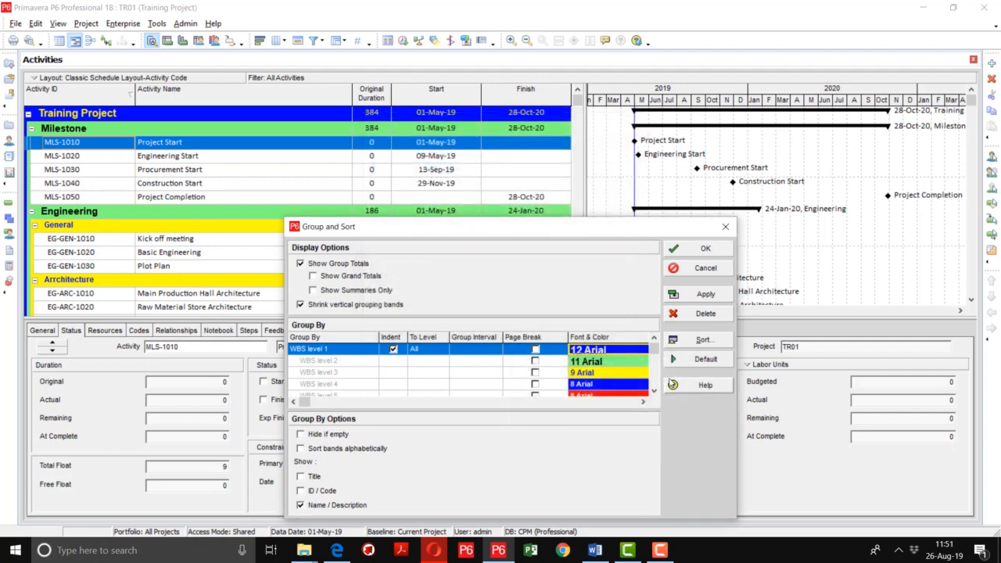
{"action": "left_click", "coordinate": [704, 294]}
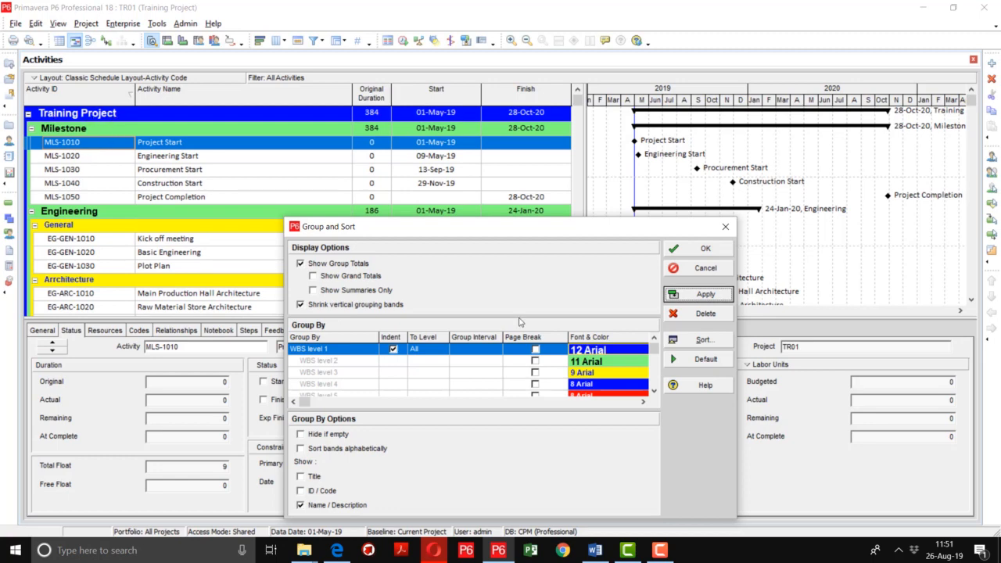
Step: Review the WBS level 2 and level 4 grouping rows, leaving their styles unchanged
{"action": "left_click", "coordinate": [595, 363]}
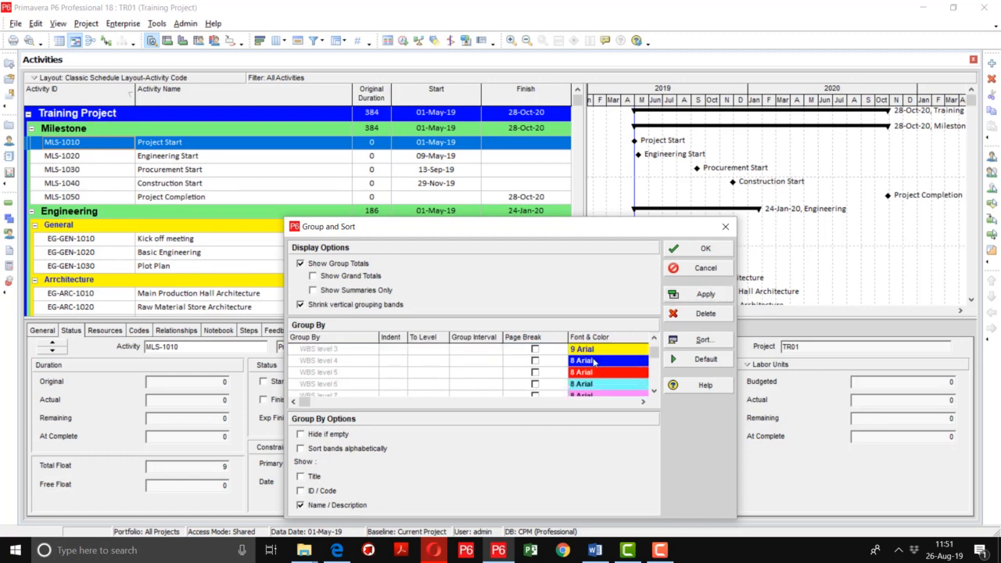
{"action": "double_click", "coordinate": [619, 366]}
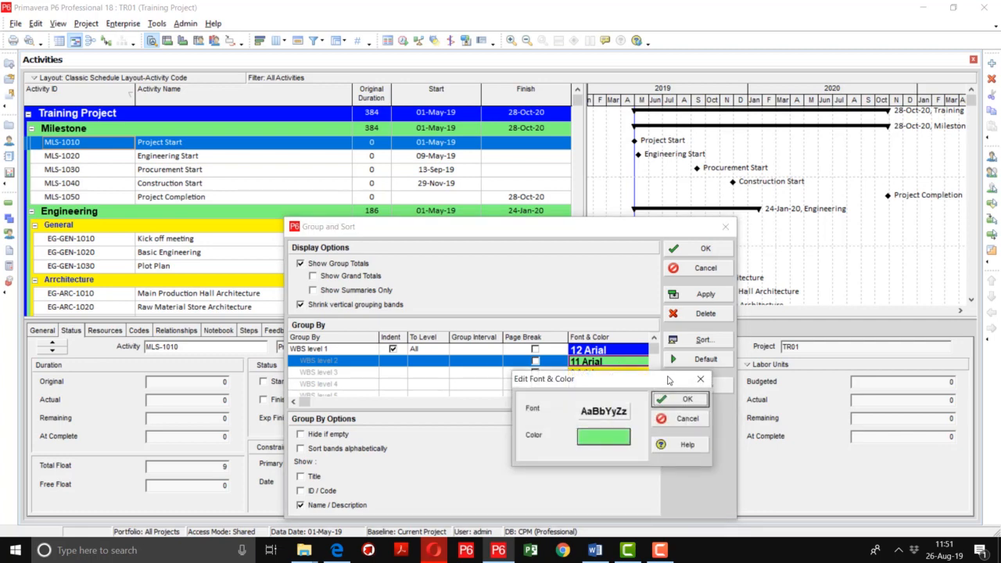
{"action": "left_click", "coordinate": [678, 399]}
{"action": "left_click", "coordinate": [628, 383]}
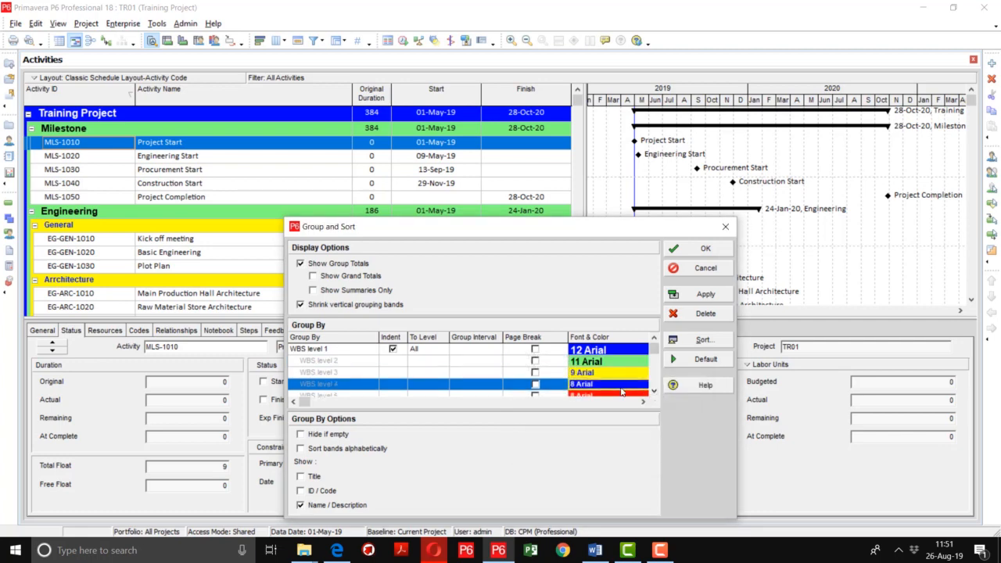
{"action": "left_click", "coordinate": [655, 391]}
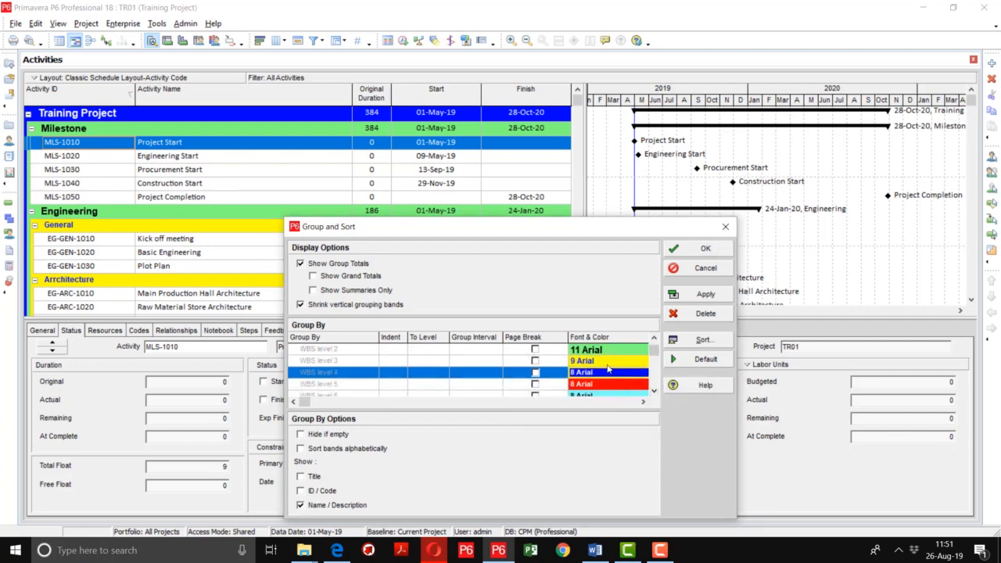
{"action": "scroll", "coordinate": [609, 369], "scroll_direction": "up", "scroll_amount": 1}
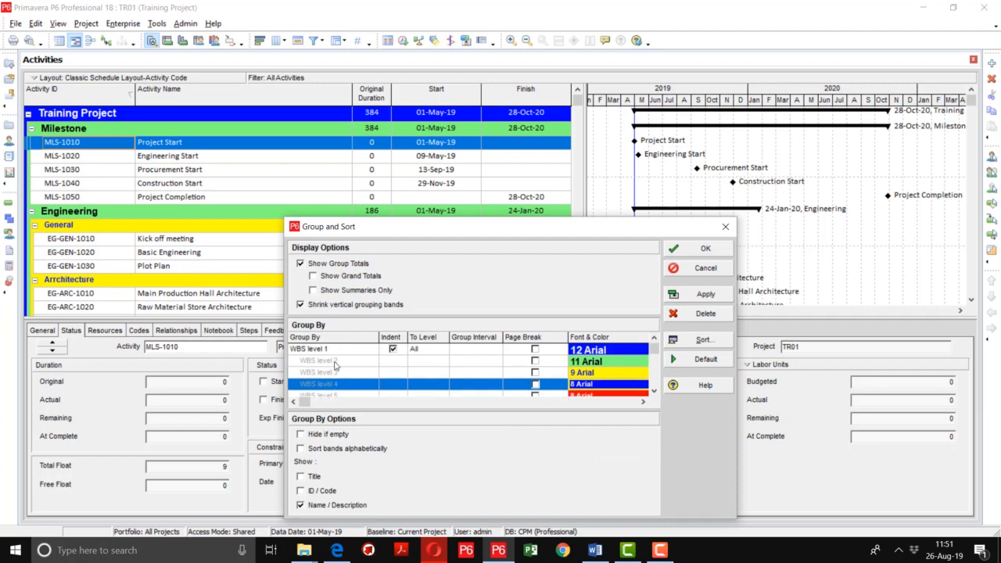
Step: Give WBS level 3 bands a grey background and 10-point Arial text
{"action": "double_click", "coordinate": [604, 373]}
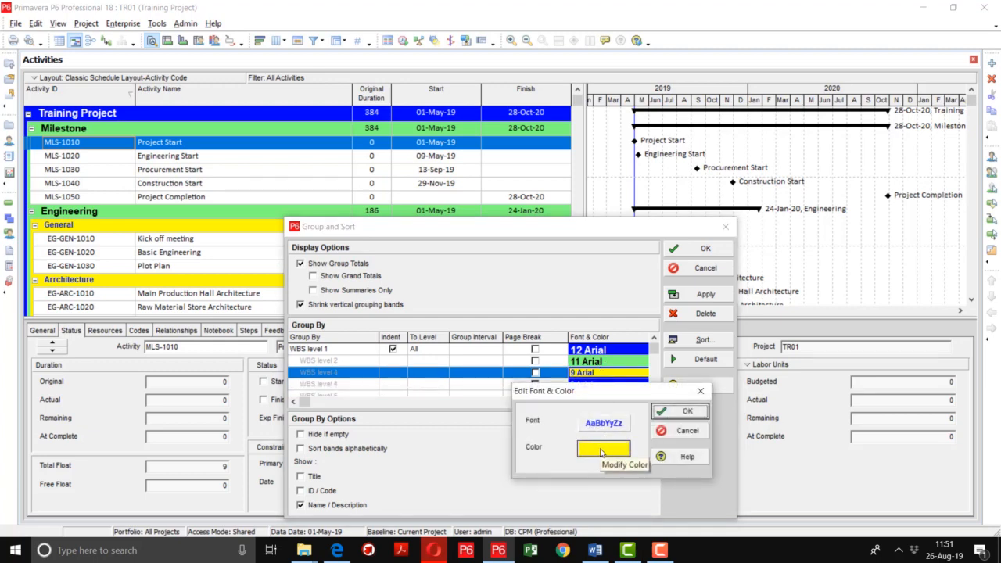
{"action": "left_click", "coordinate": [602, 450]}
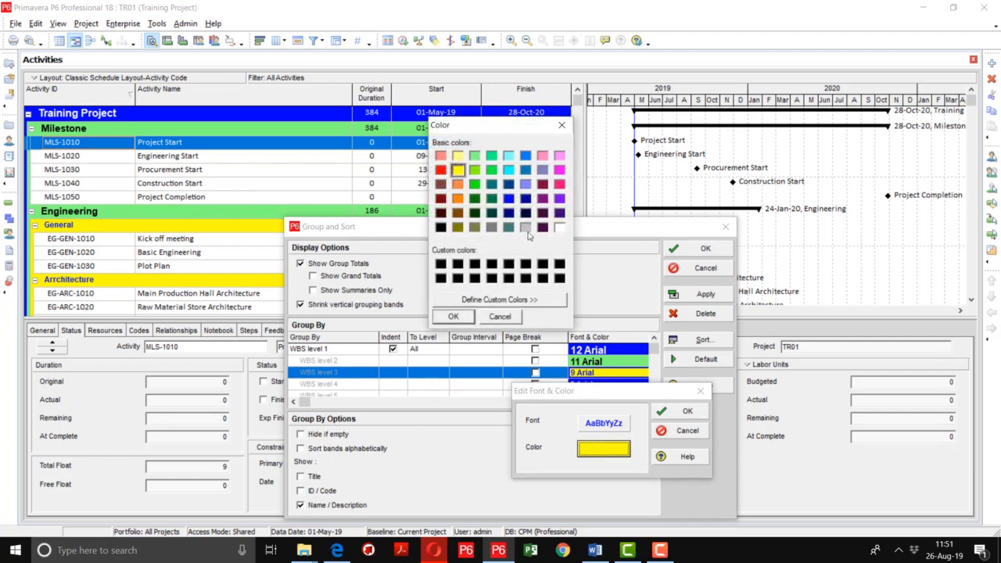
{"action": "left_click", "coordinate": [526, 227]}
{"action": "left_click", "coordinate": [453, 316]}
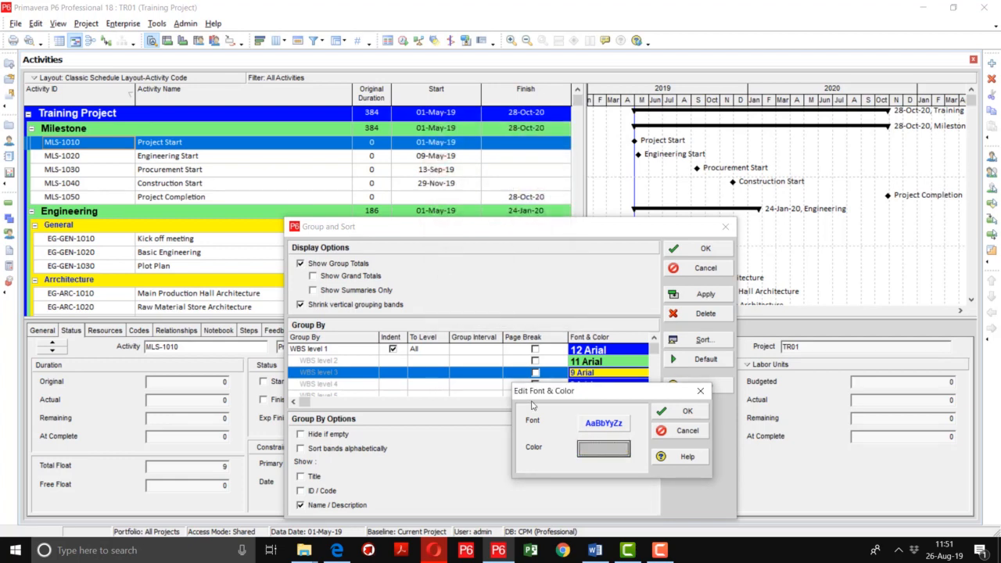
{"action": "left_click", "coordinate": [617, 423]}
{"action": "left_click", "coordinate": [564, 175]}
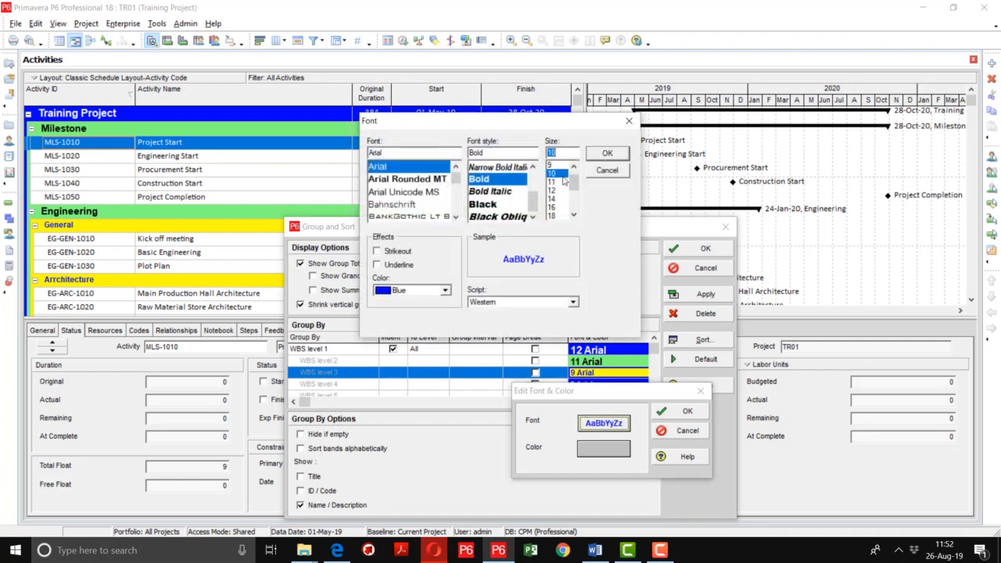
{"action": "left_click", "coordinate": [611, 154]}
{"action": "left_click", "coordinate": [687, 415]}
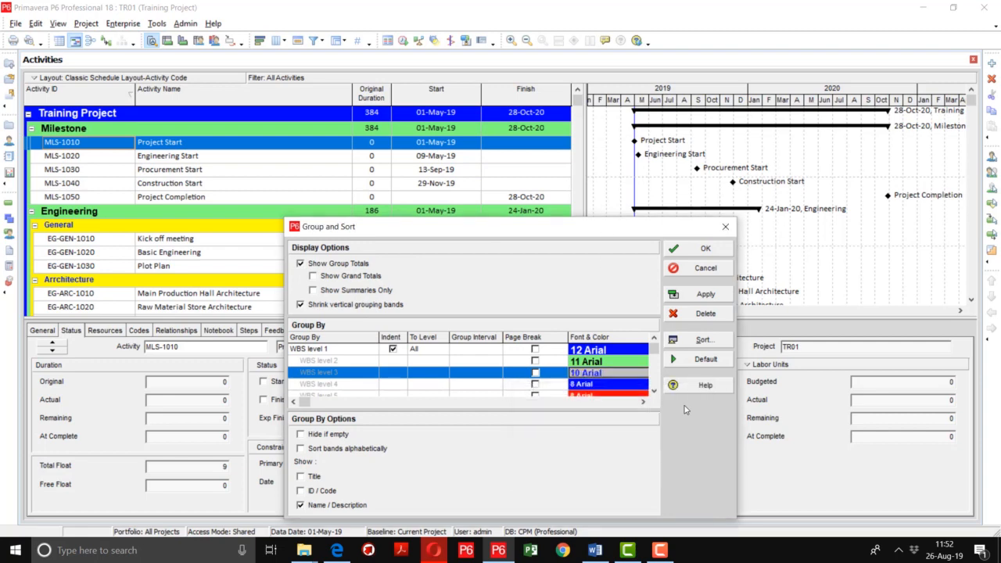
Step: Give WBS level 4 bands teal shading with white 10-point Arial text
{"action": "left_click", "coordinate": [625, 385]}
{"action": "left_click", "coordinate": [625, 385]}
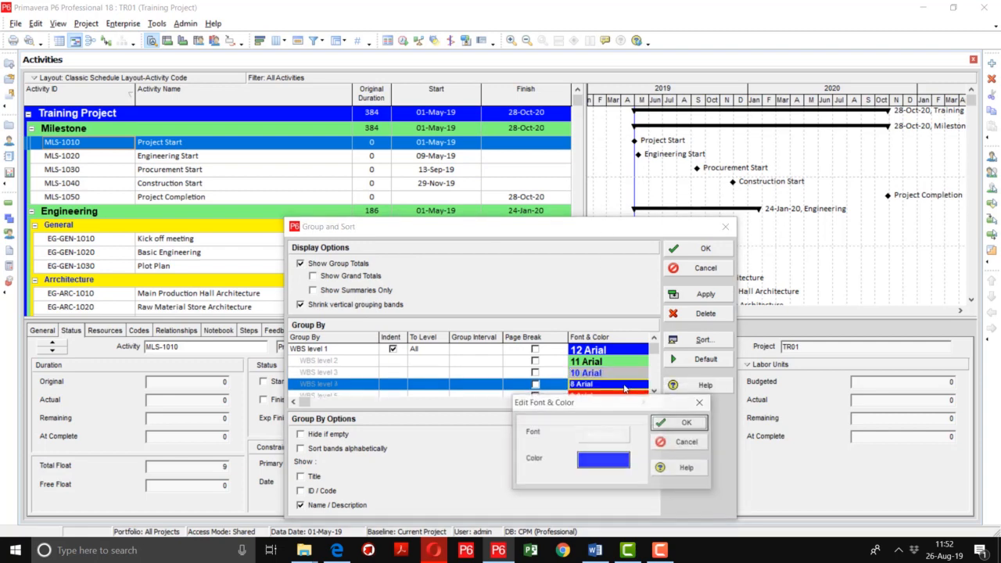
{"action": "left_click", "coordinate": [600, 465]}
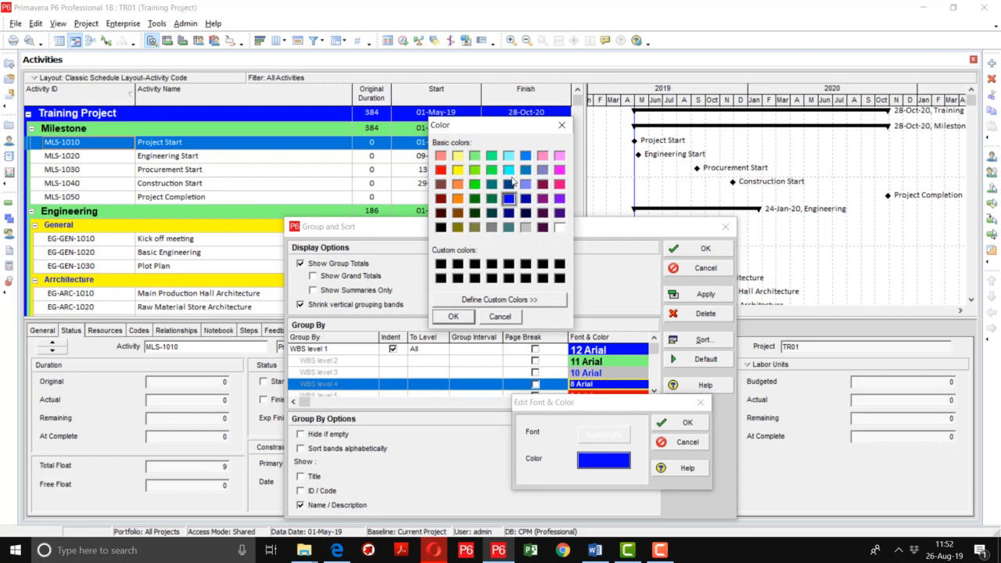
{"action": "left_click", "coordinate": [509, 227]}
{"action": "left_click", "coordinate": [461, 317]}
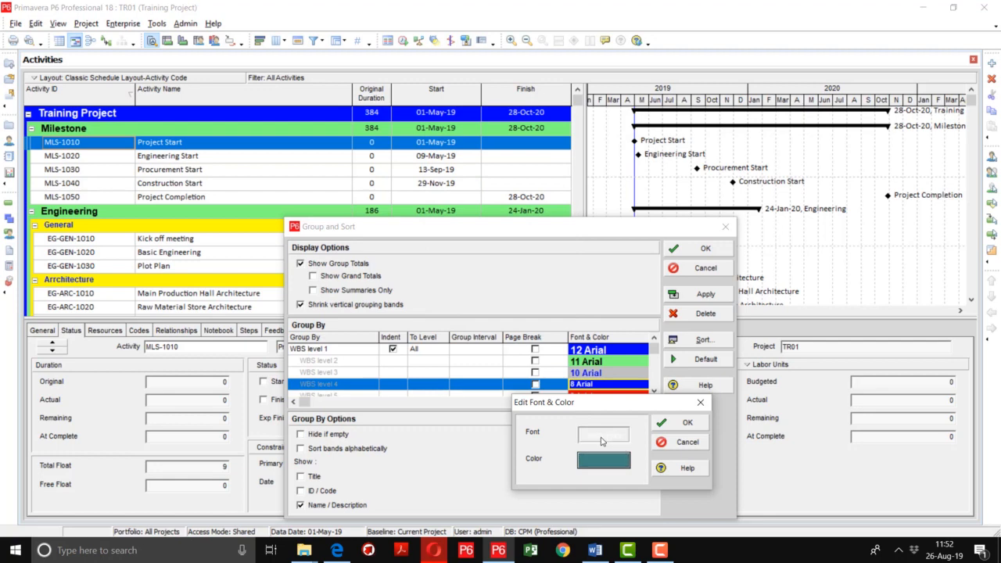
{"action": "left_click", "coordinate": [603, 435]}
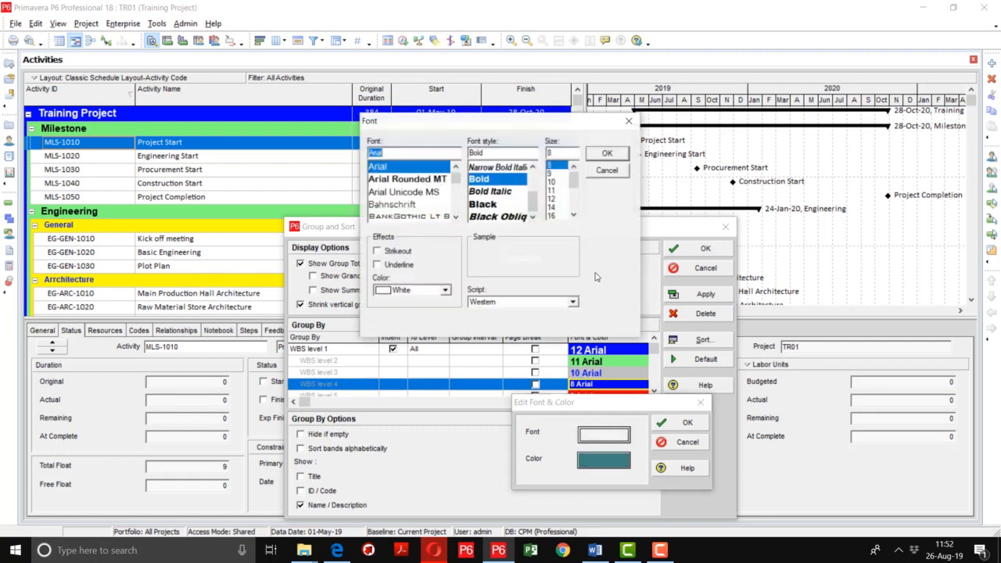
{"action": "left_click", "coordinate": [553, 182]}
{"action": "left_click", "coordinate": [606, 154]}
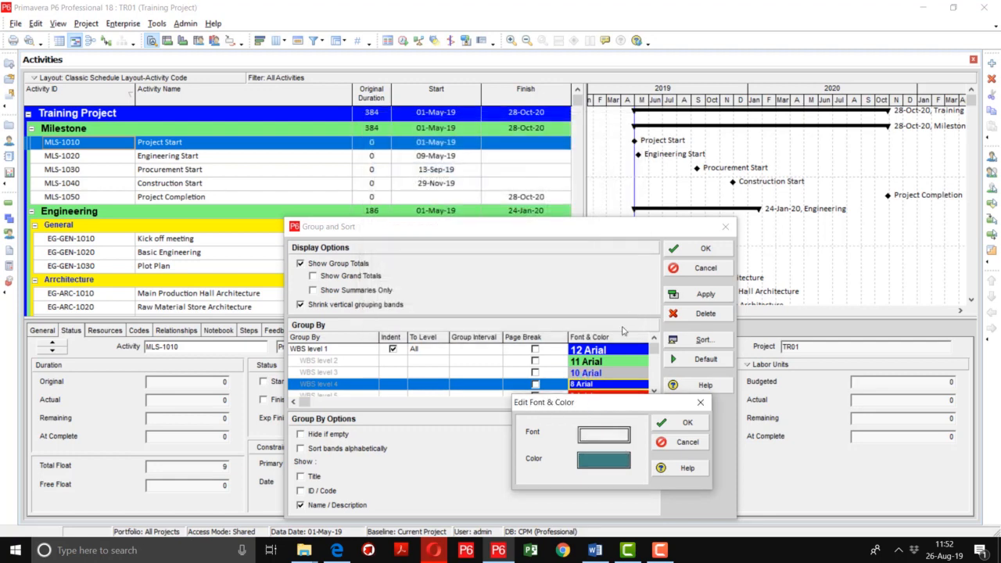
{"action": "left_click", "coordinate": [667, 424]}
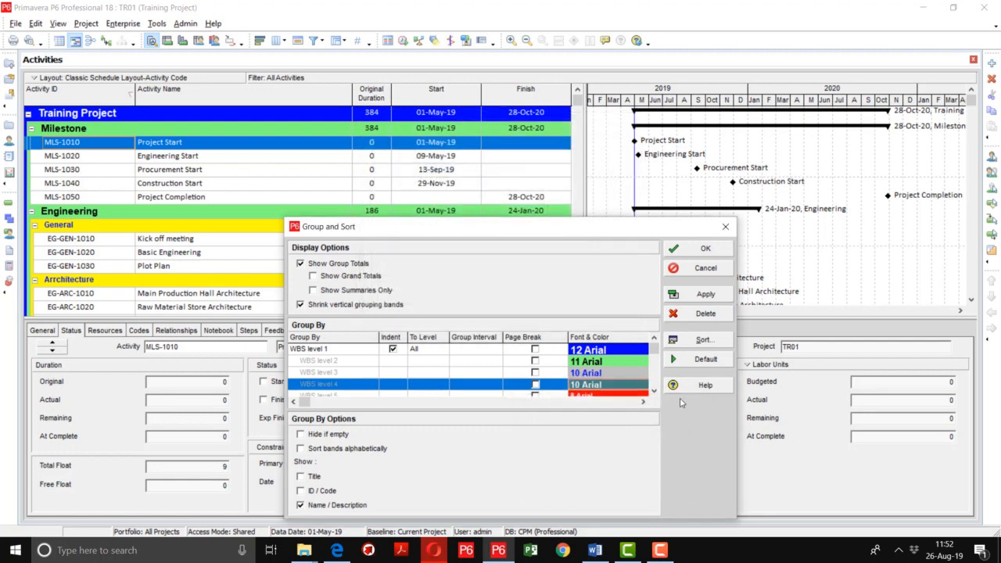
Step: Apply the band styles and scroll the activities to review grey General, Civil and Piping bands
{"action": "left_click", "coordinate": [700, 295]}
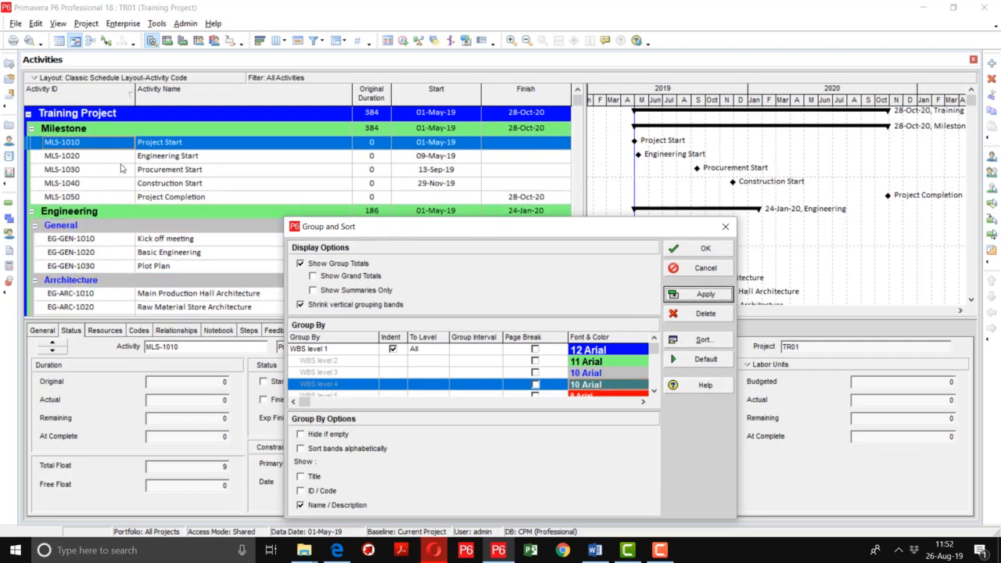
{"action": "scroll", "coordinate": [155, 165], "scroll_direction": "down", "scroll_amount": 1}
{"action": "scroll", "coordinate": [155, 167], "scroll_direction": "down", "scroll_amount": 4}
{"action": "scroll", "coordinate": [155, 171], "scroll_direction": "up", "scroll_amount": 5}
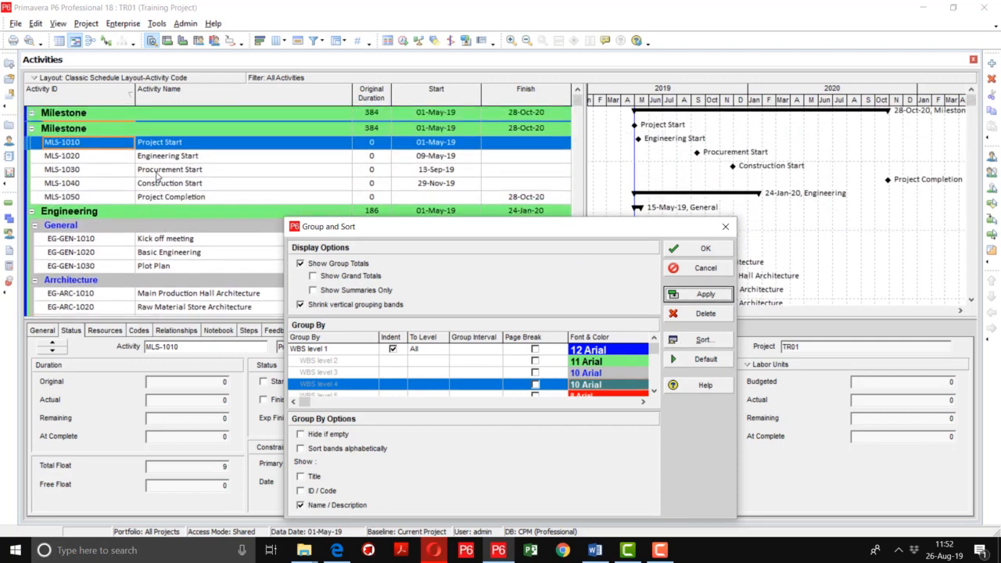
{"action": "scroll", "coordinate": [156, 174], "scroll_direction": "down", "scroll_amount": 3}
{"action": "scroll", "coordinate": [156, 176], "scroll_direction": "down", "scroll_amount": 12}
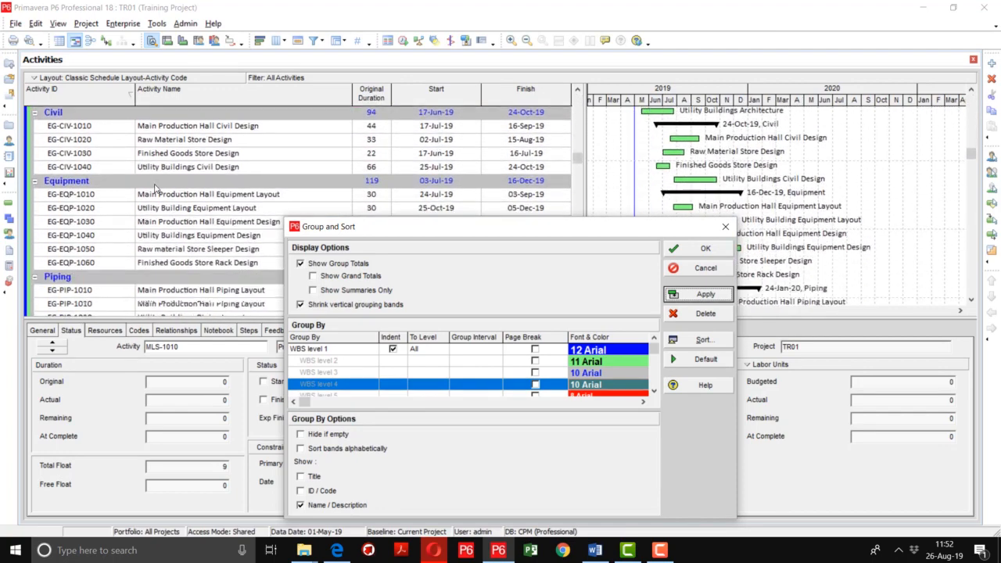
{"action": "scroll", "coordinate": [155, 191], "scroll_direction": "up", "scroll_amount": 13}
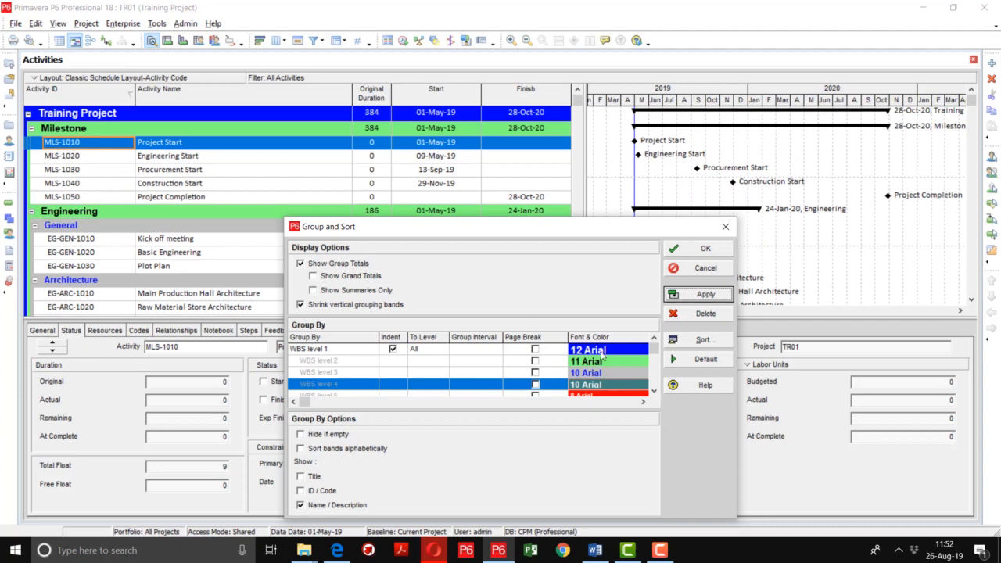
Step: Enable Hide if empty and Show Title so bands read 'Project: Training Project' and 'WBS: Milestone'
{"action": "left_click", "coordinate": [325, 439]}
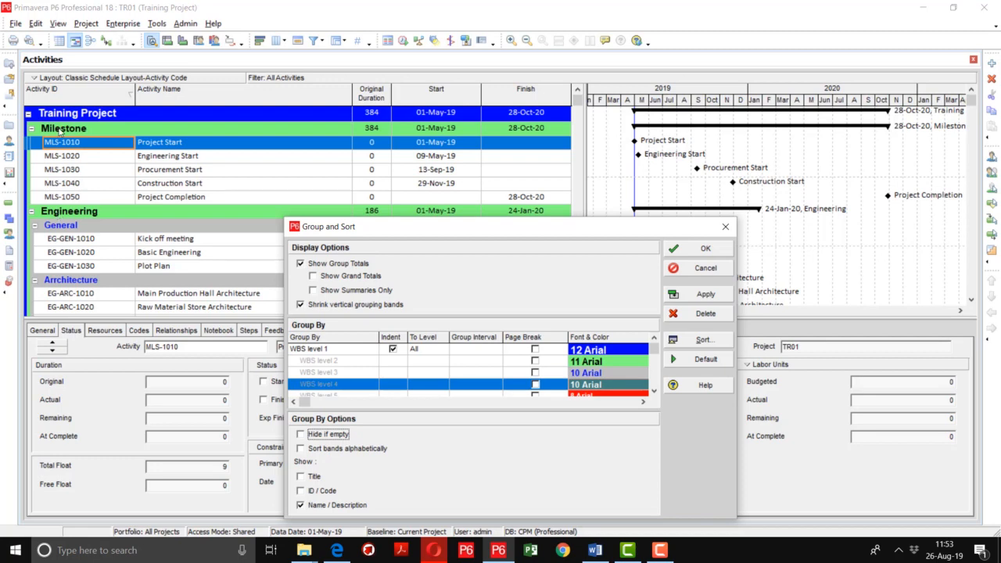
{"action": "left_click", "coordinate": [301, 477]}
{"action": "left_click", "coordinate": [705, 294]}
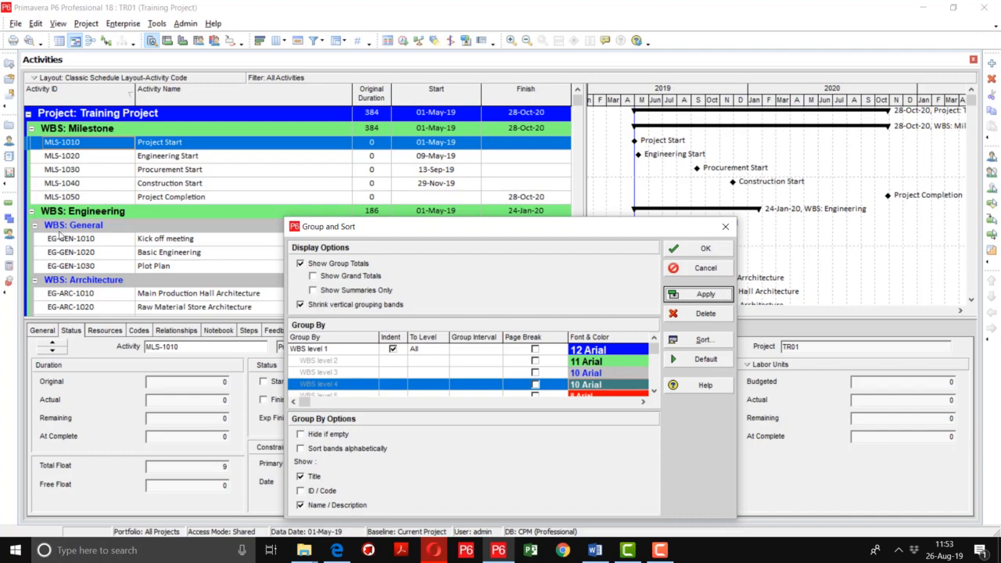
{"action": "scroll", "coordinate": [57, 154], "scroll_direction": "down", "scroll_amount": 5}
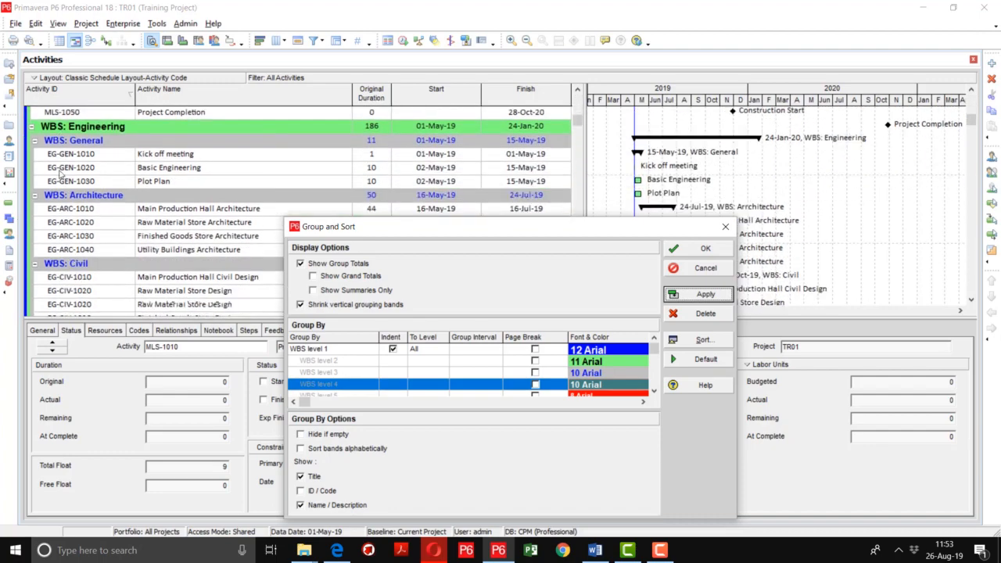
{"action": "scroll", "coordinate": [71, 195], "scroll_direction": "up", "scroll_amount": 5}
{"action": "scroll", "coordinate": [72, 199], "scroll_direction": "up", "scroll_amount": 1}
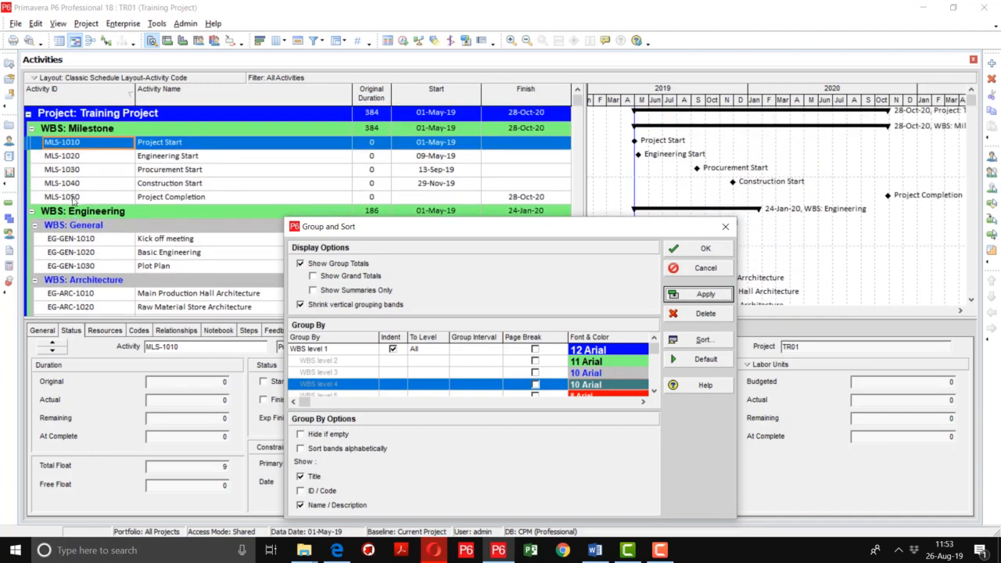
Step: Turn off band titles, preview codes like 'TR01.1 Milestone', then hide the codes again
{"action": "left_click", "coordinate": [312, 478]}
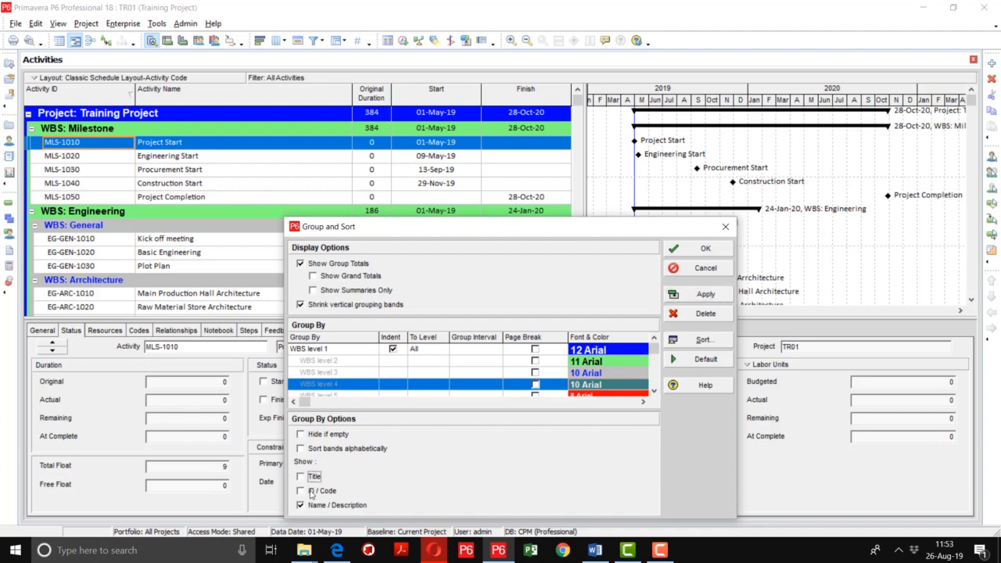
{"action": "left_click", "coordinate": [310, 492]}
{"action": "left_click", "coordinate": [704, 294]}
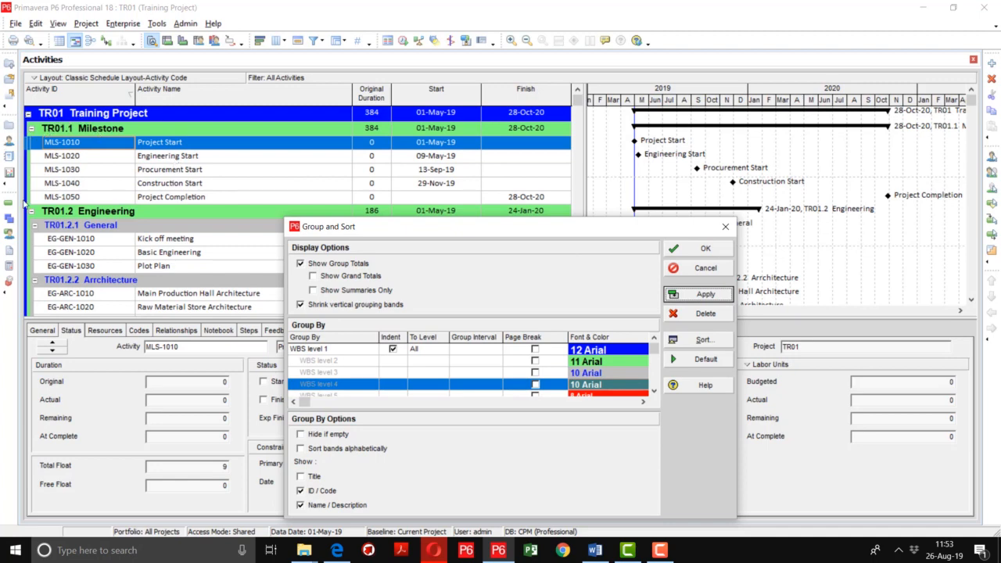
{"action": "left_click", "coordinate": [312, 493]}
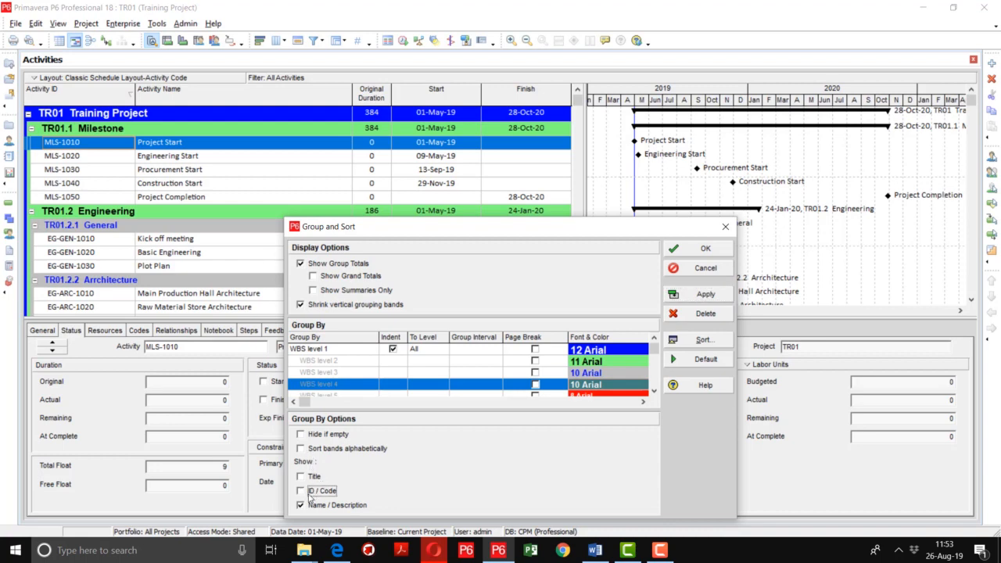
{"action": "left_click", "coordinate": [703, 295]}
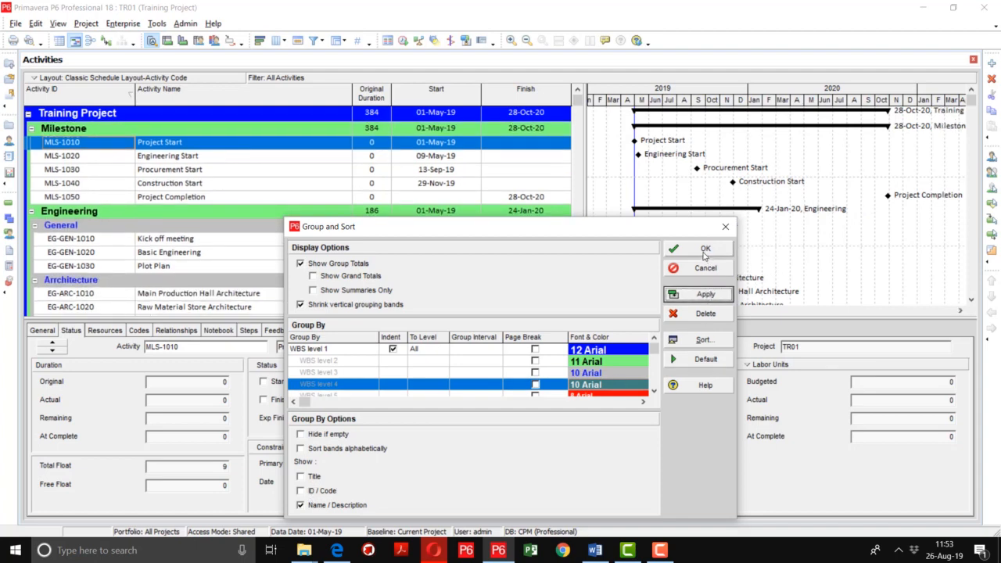
Step: Delete the WBS Group By row and apply the ungrouped activity table
{"action": "left_click", "coordinate": [346, 351]}
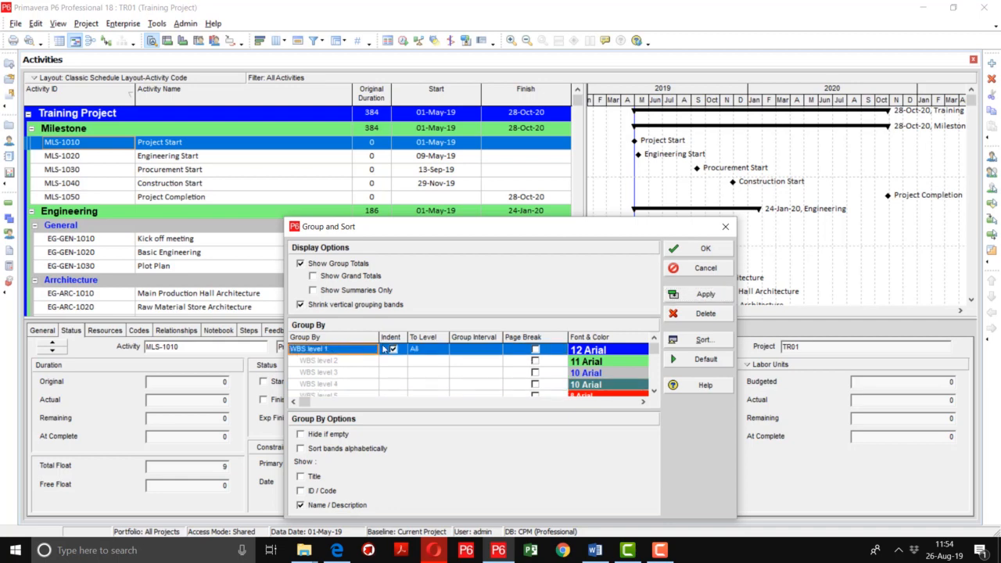
{"action": "left_click", "coordinate": [718, 315]}
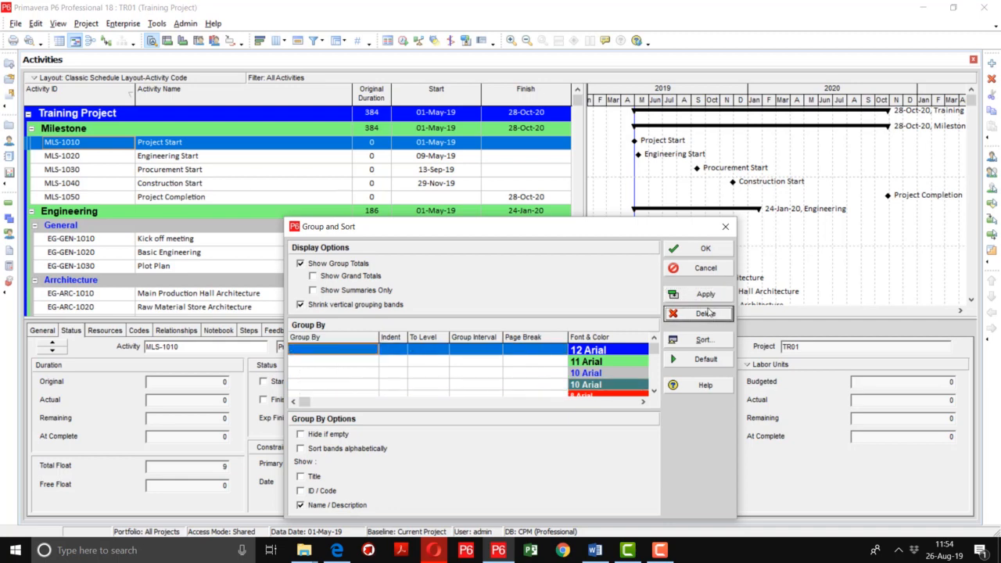
{"action": "left_click", "coordinate": [707, 295]}
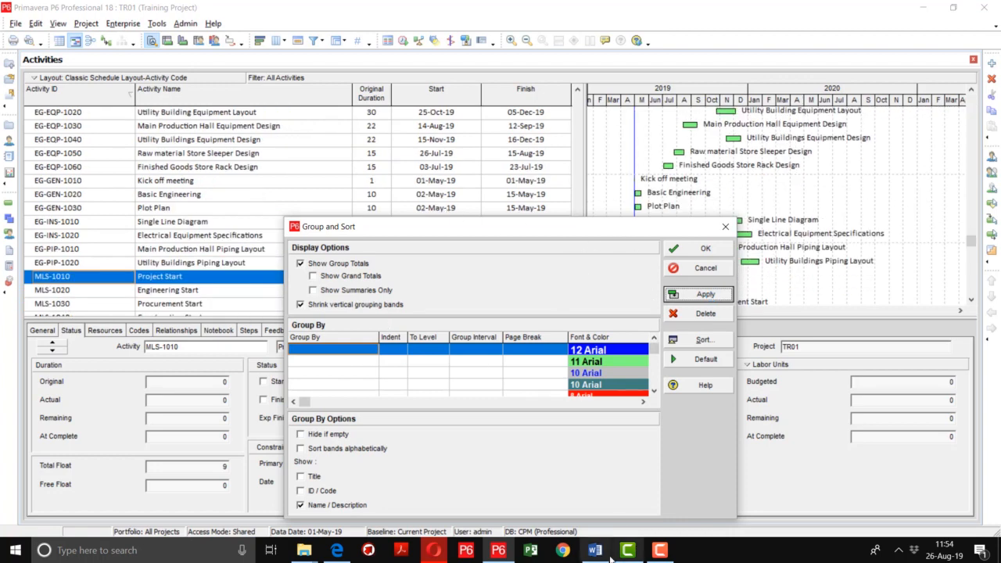
{"action": "left_click", "coordinate": [660, 550]}
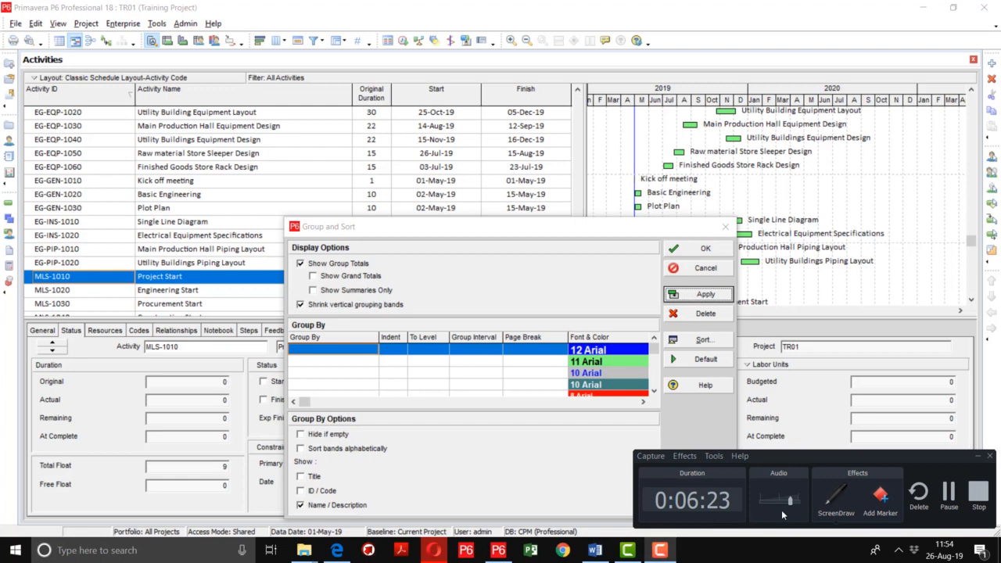
{"action": "left_click", "coordinate": [949, 496]}
Step: Group the activities by Zone/Area, showing bands such as Common Area and No Zone/Area
{"action": "left_click", "coordinate": [356, 354]}
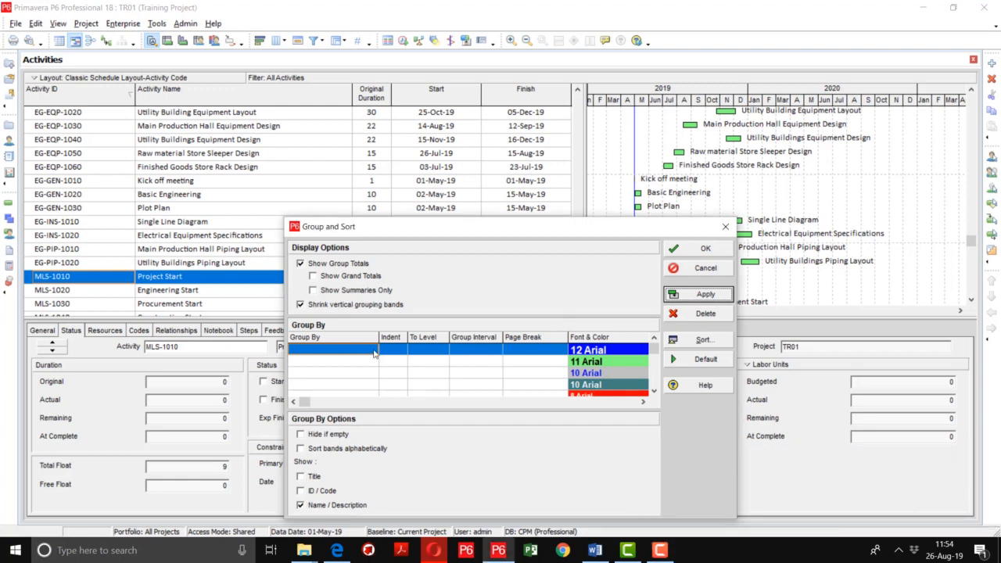
{"action": "left_click", "coordinate": [356, 354]}
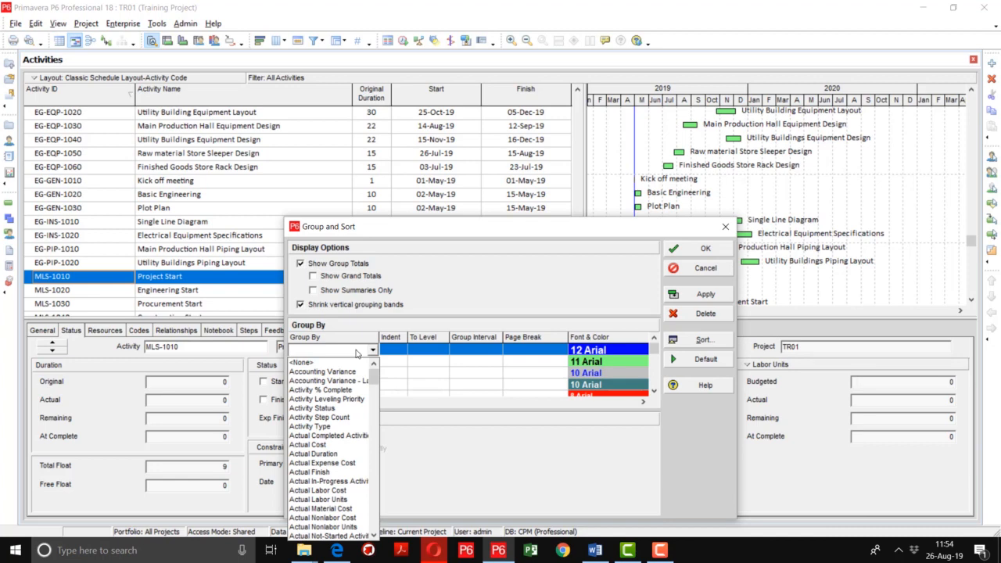
{"action": "key", "text": "z"}
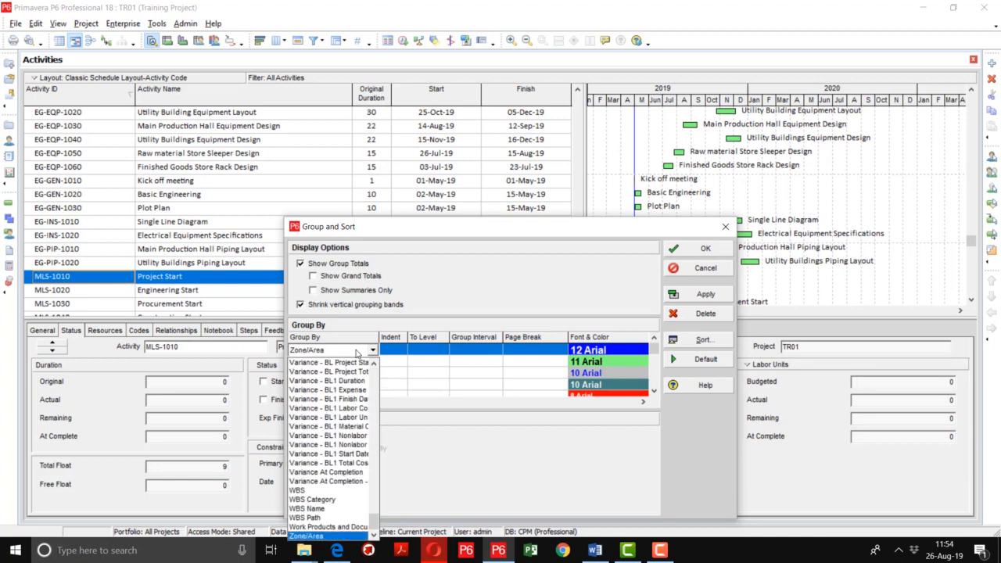
{"action": "left_click", "coordinate": [328, 536]}
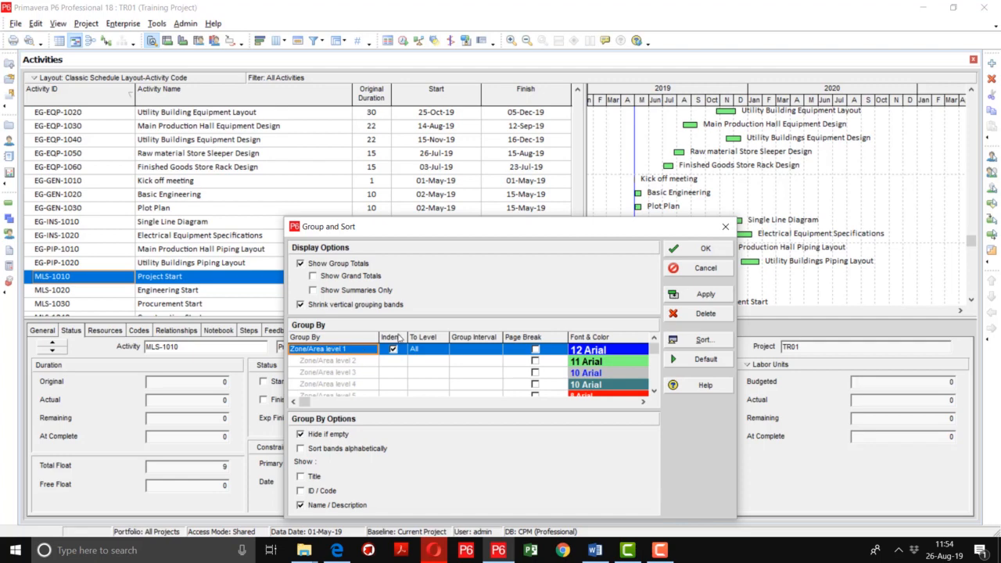
{"action": "left_click", "coordinate": [708, 296]}
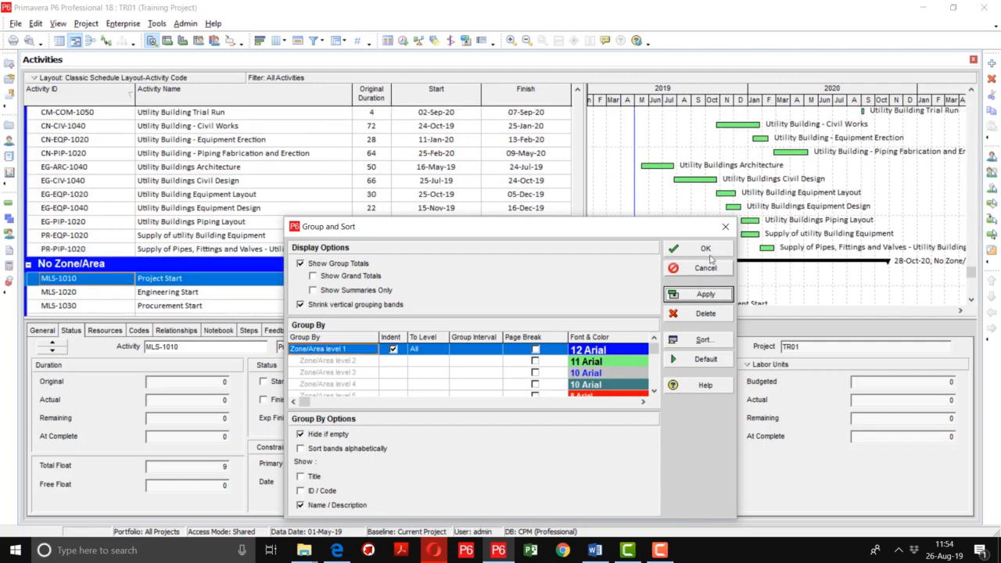
{"action": "left_click", "coordinate": [702, 249]}
{"action": "left_click_drag", "start_coordinate": [578, 297], "coordinate": [574, 88]}
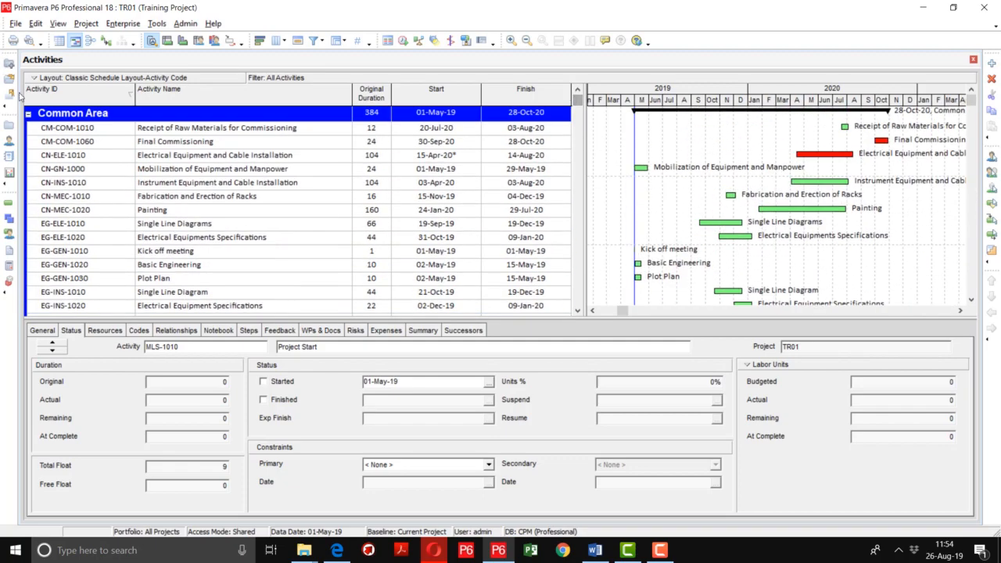
Step: Collapse all six Zone/Area bands to summary rows, briefly expanding and re-collapsing No Zone/Area
{"action": "right_click", "coordinate": [90, 116]}
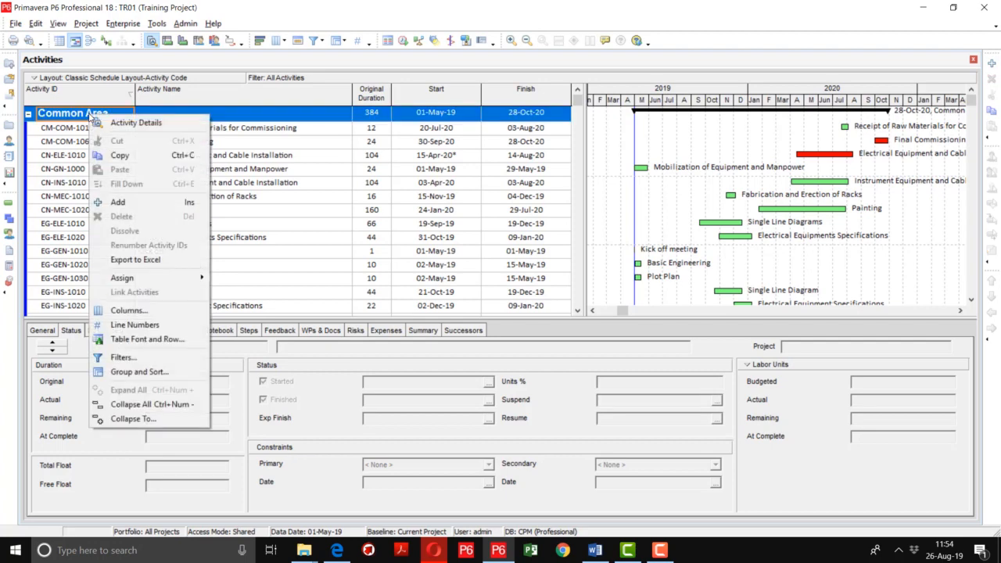
{"action": "left_click", "coordinate": [122, 406]}
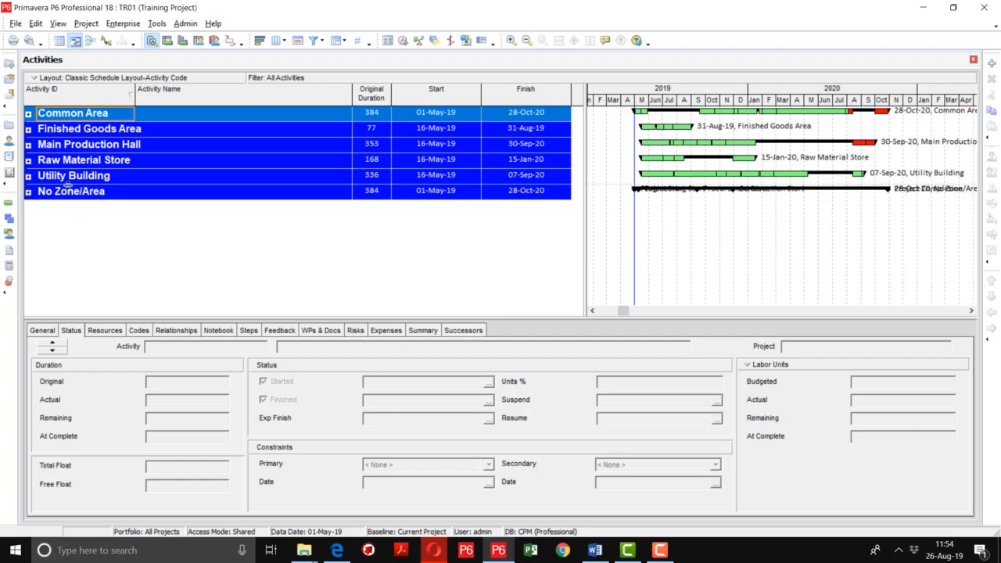
{"action": "left_click", "coordinate": [28, 192]}
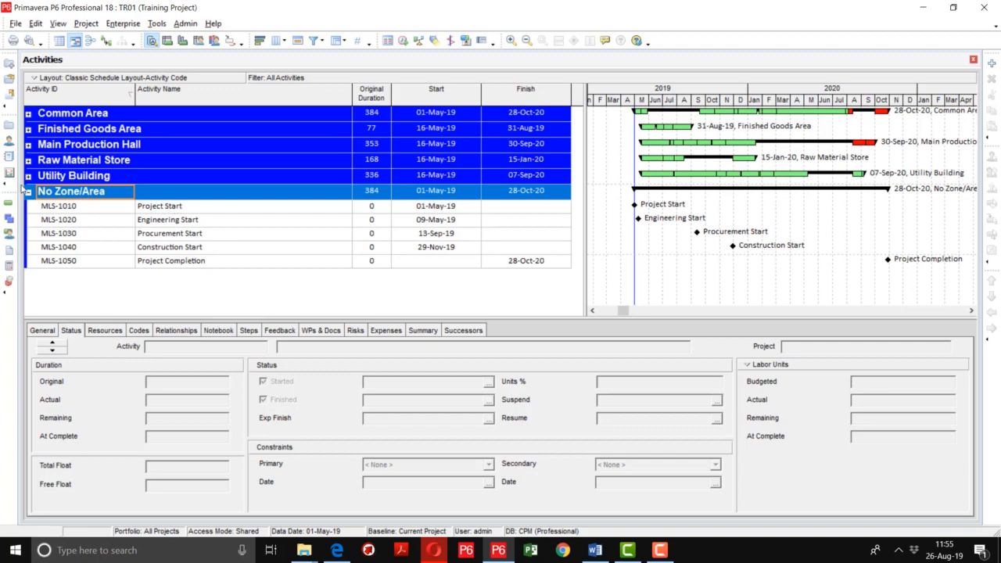
{"action": "left_click", "coordinate": [28, 192]}
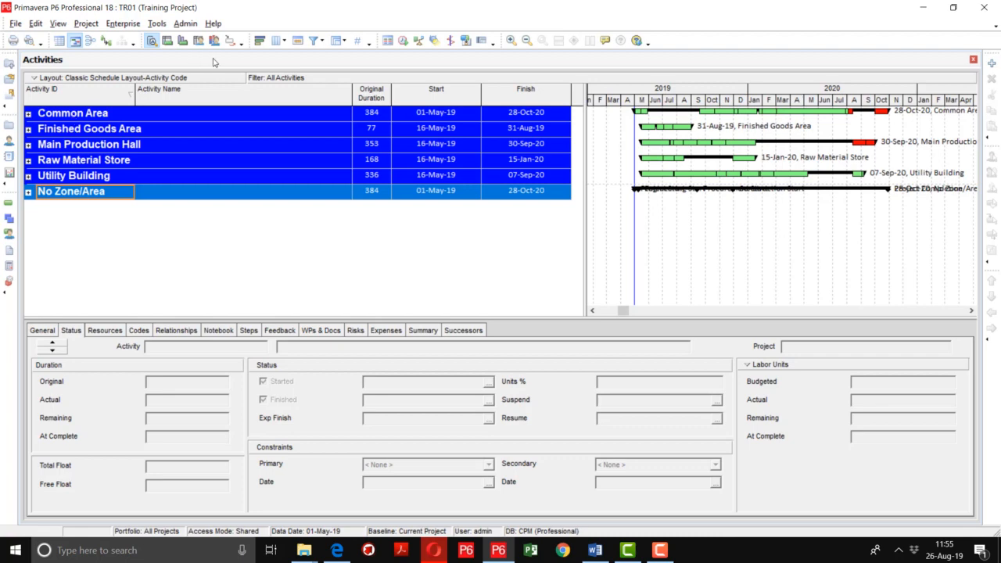
Step: Group activities by Project then Zone/Area, and expand Training Project to reveal its six zone bands
{"action": "left_click", "coordinate": [345, 42]}
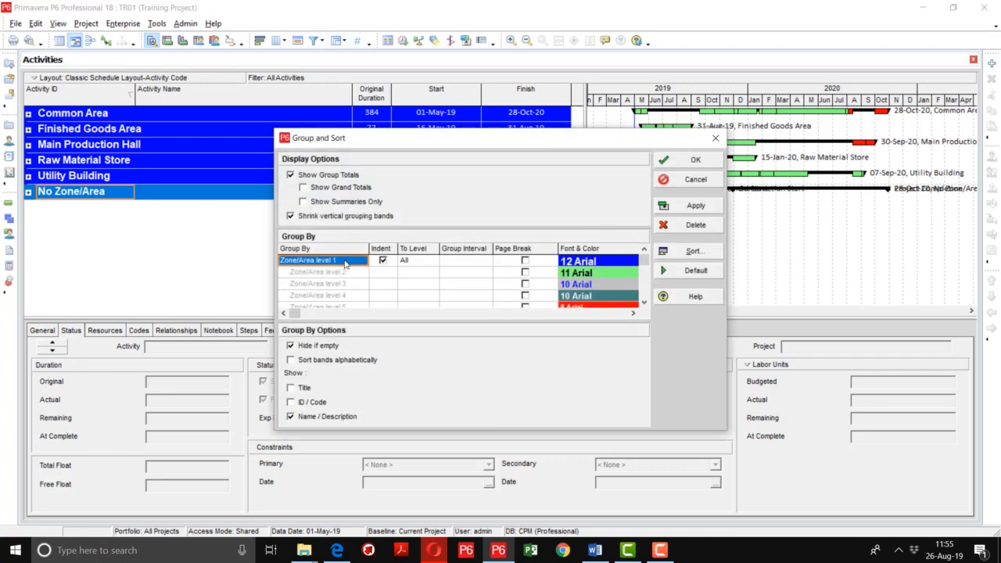
{"action": "left_click", "coordinate": [345, 261]}
{"action": "type", "text": "roject"}
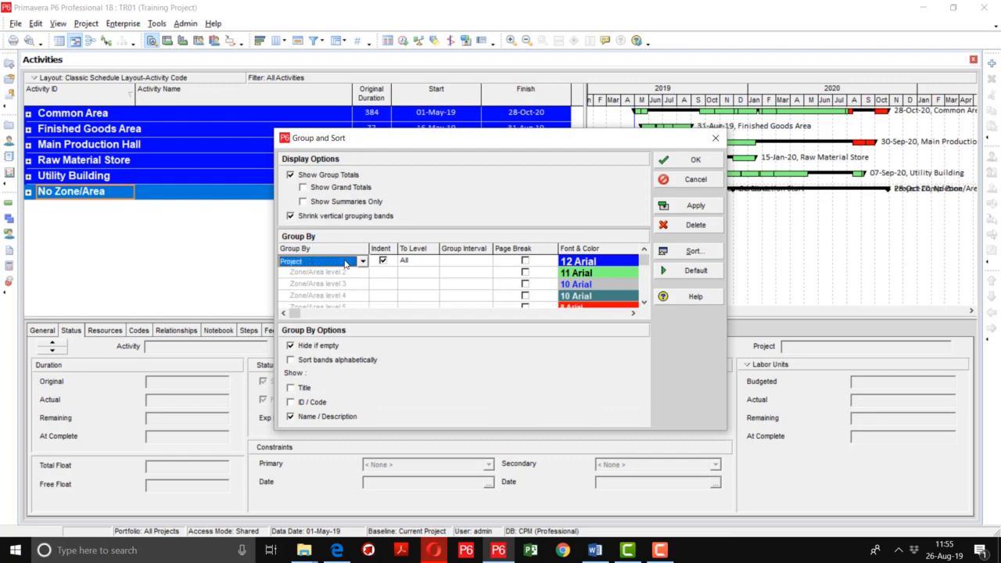
{"action": "left_click", "coordinate": [344, 274]}
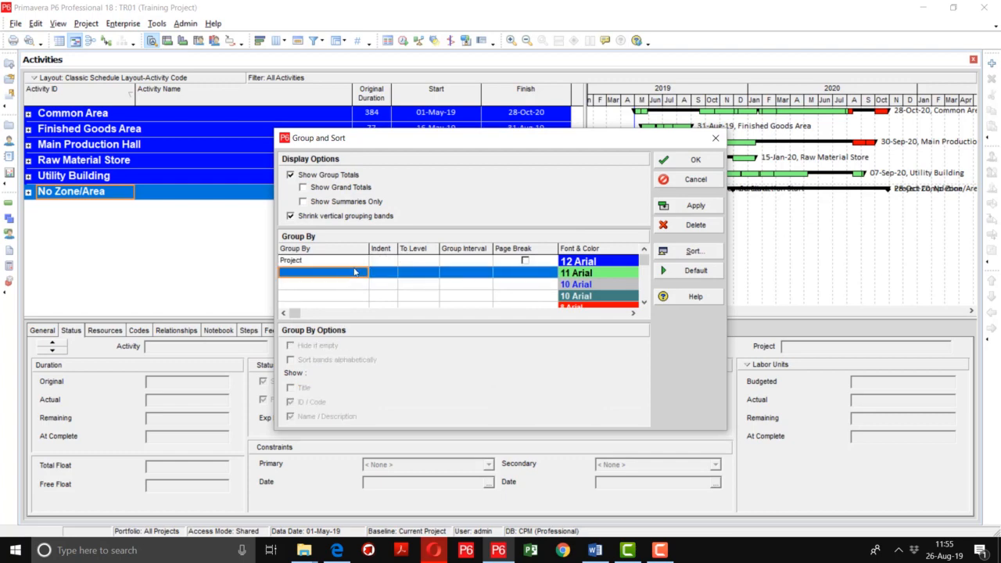
{"action": "left_click", "coordinate": [345, 275]}
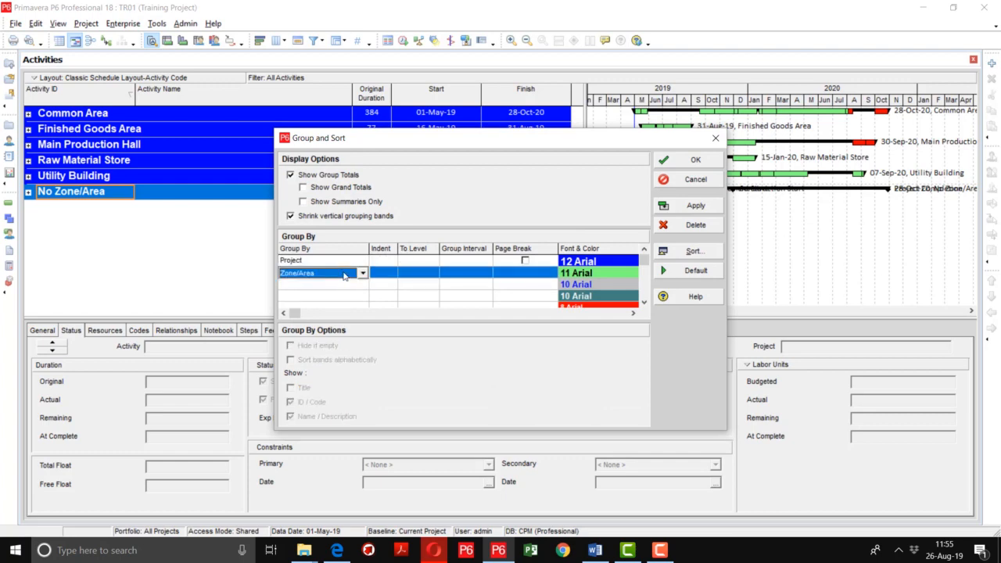
{"action": "left_click", "coordinate": [690, 206]}
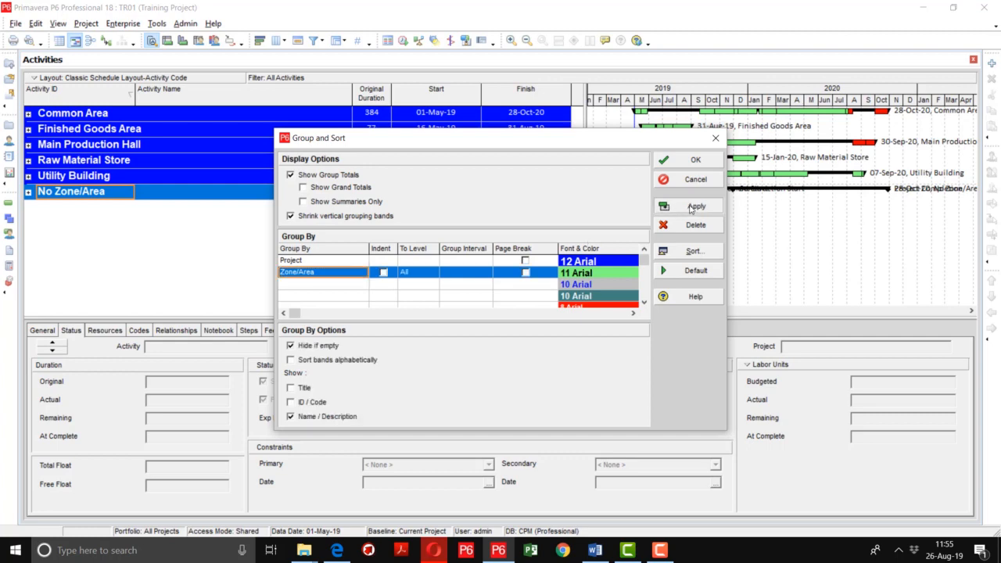
{"action": "left_click", "coordinate": [691, 160]}
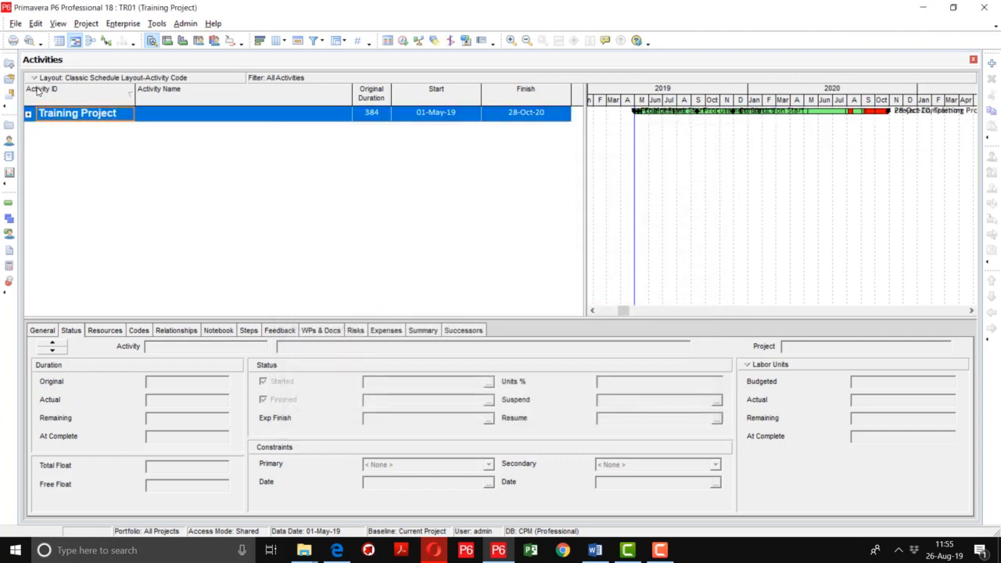
{"action": "left_click", "coordinate": [29, 116]}
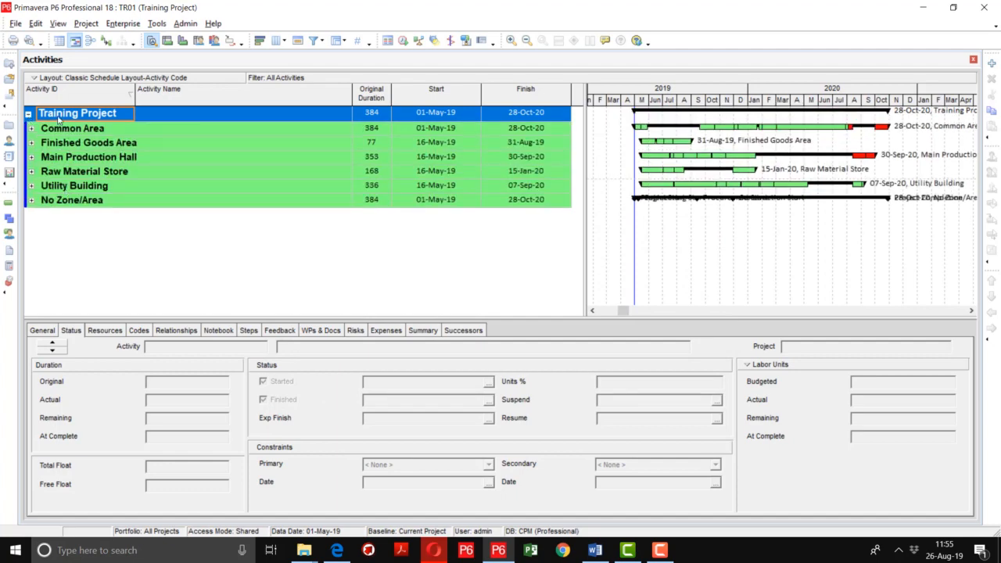
Step: Replace the Zone/Area grouping level with Responsible Manager, giving eight manager bands such as CM-Civil
{"action": "left_click", "coordinate": [345, 43]}
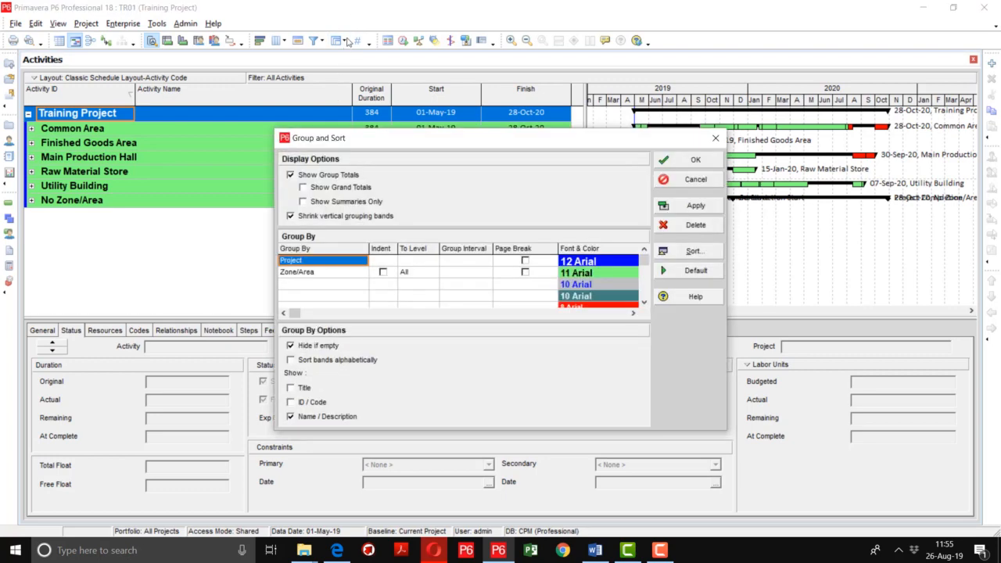
{"action": "left_click", "coordinate": [319, 272]}
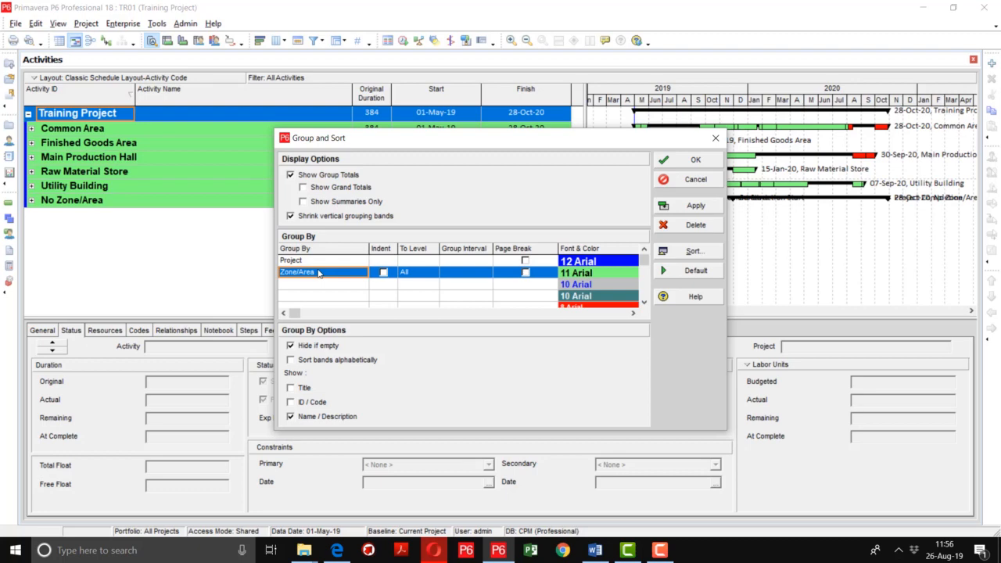
{"action": "type", "text": "responsibility"}
{"action": "left_click", "coordinate": [362, 273]}
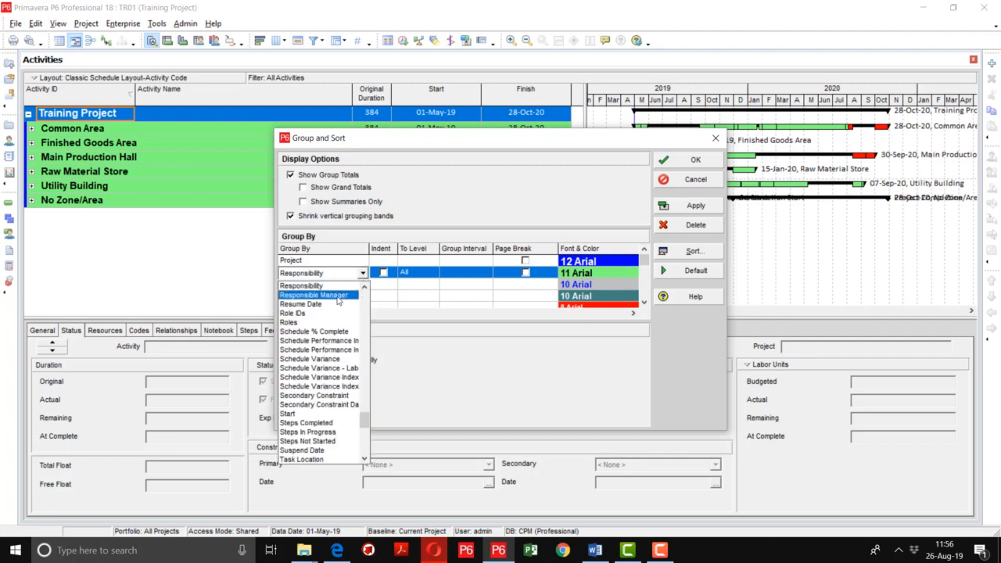
{"action": "left_click", "coordinate": [338, 296]}
{"action": "left_click", "coordinate": [696, 206]}
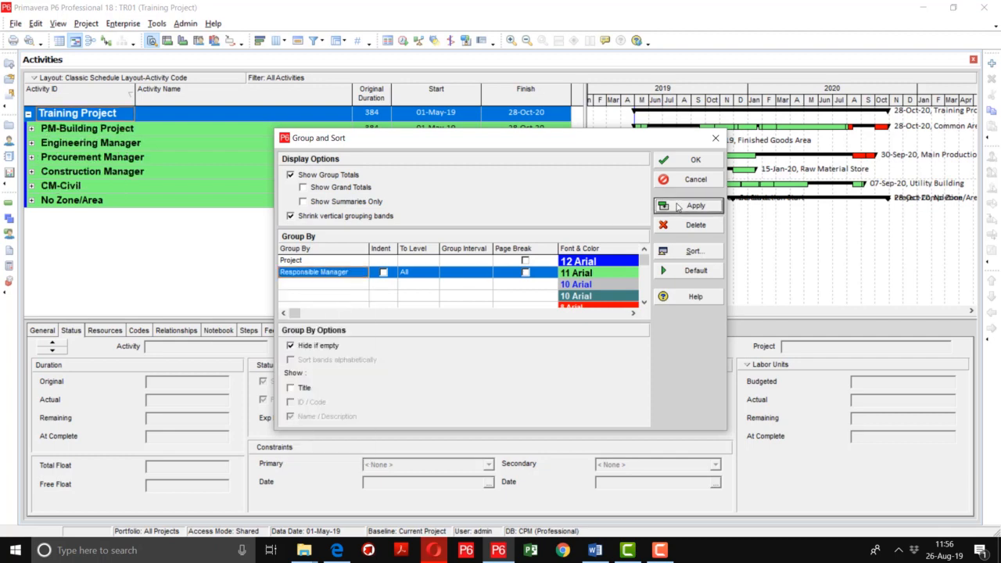
{"action": "left_click", "coordinate": [693, 161]}
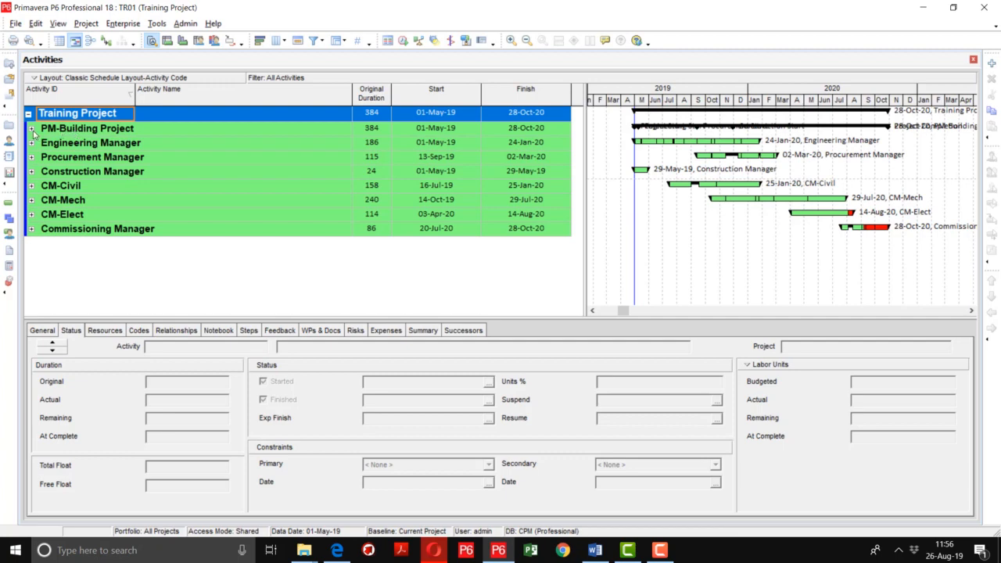
{"action": "left_click", "coordinate": [126, 24]}
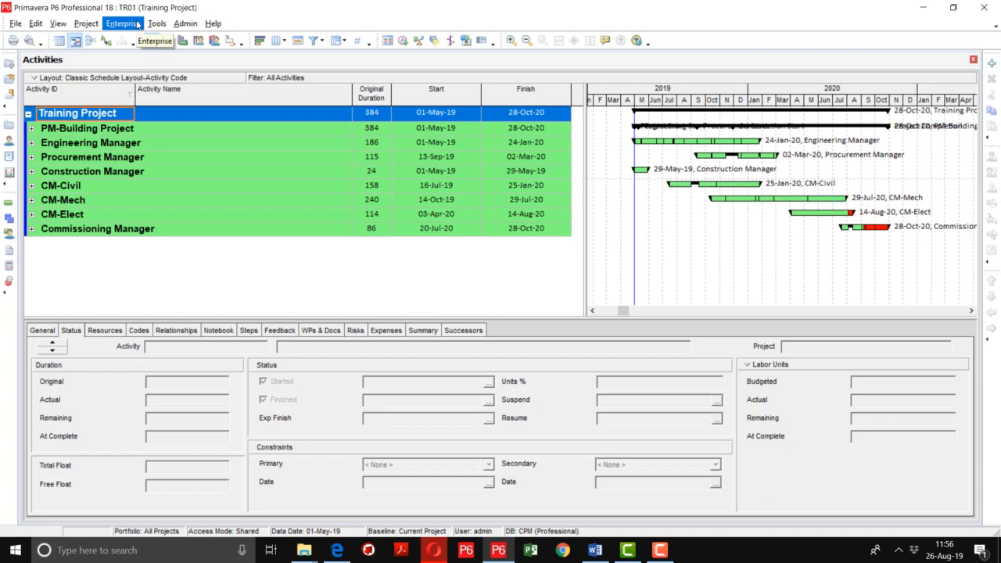
Step: Change the second grouping level from Responsible Manager to Location
{"action": "left_click", "coordinate": [347, 43]}
{"action": "left_click", "coordinate": [353, 283]}
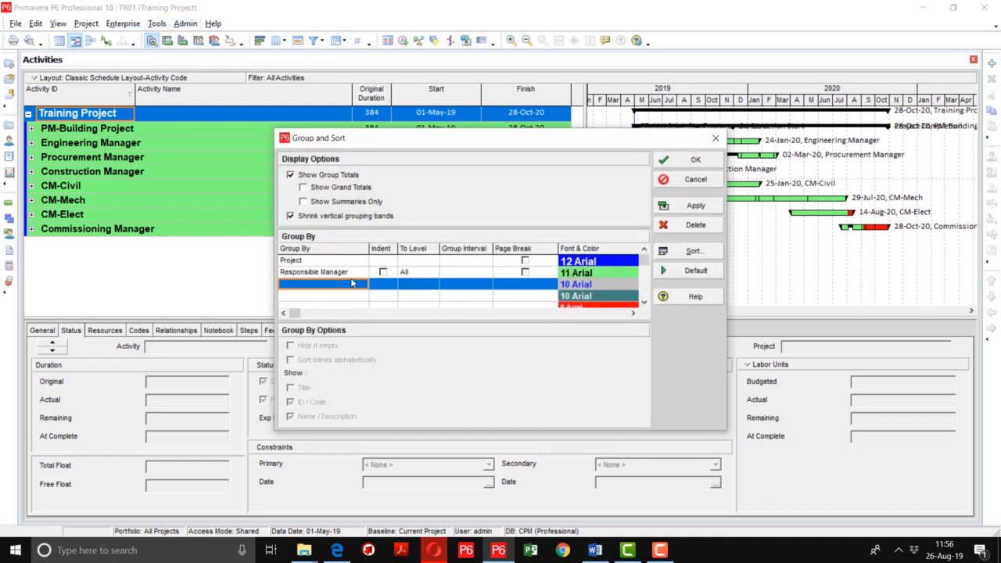
{"action": "left_click", "coordinate": [354, 278]}
{"action": "type", "text": "lo"}
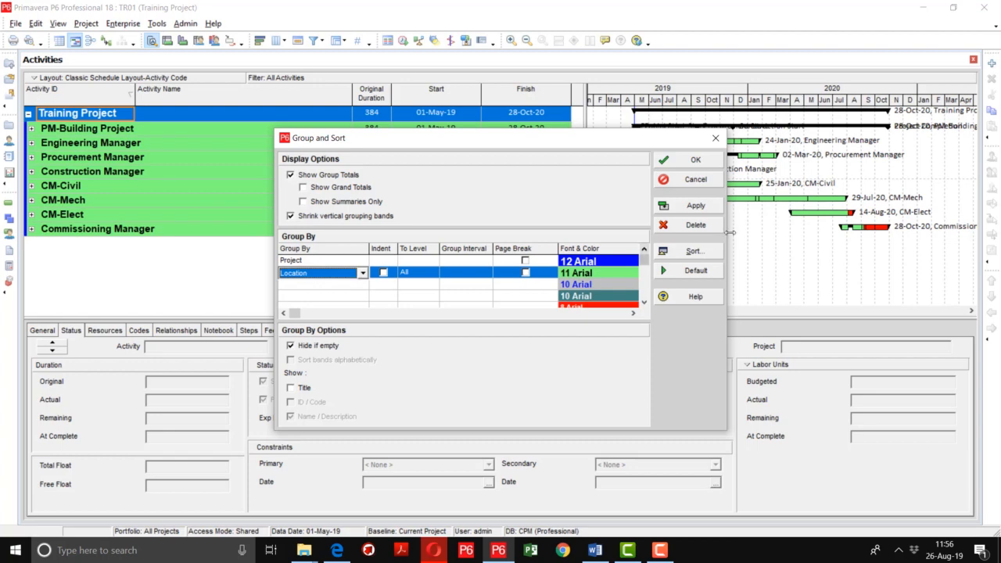
{"action": "left_click", "coordinate": [695, 205]}
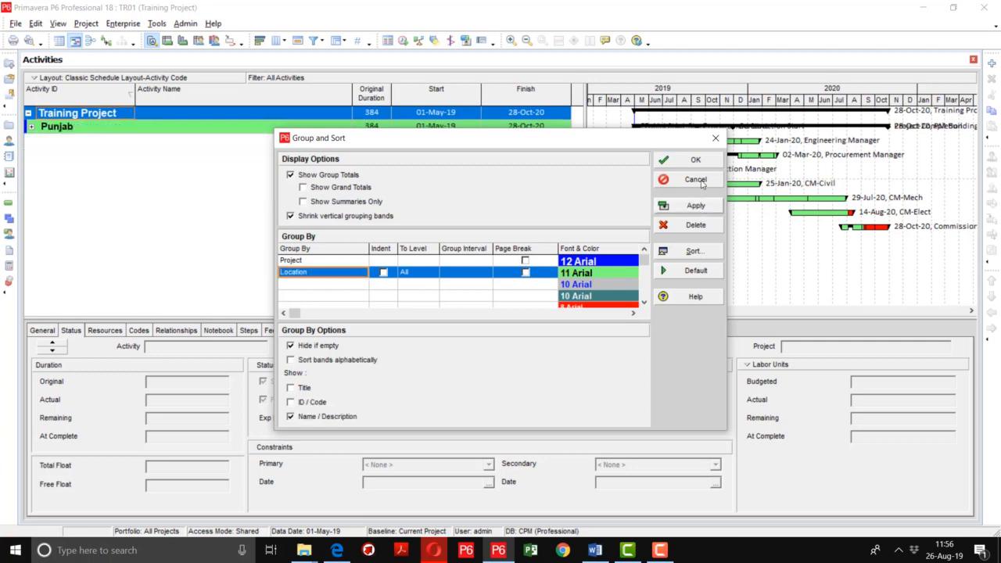
{"action": "left_click", "coordinate": [693, 160]}
Step: Expand and collapse the single Punjab band twice to review its activities
{"action": "left_click", "coordinate": [32, 128]}
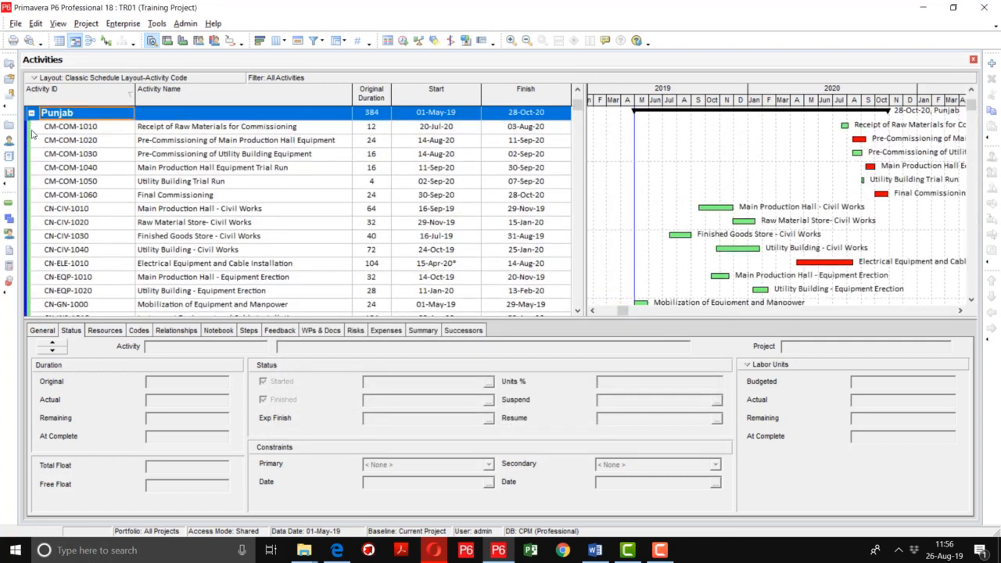
{"action": "left_click", "coordinate": [32, 112]}
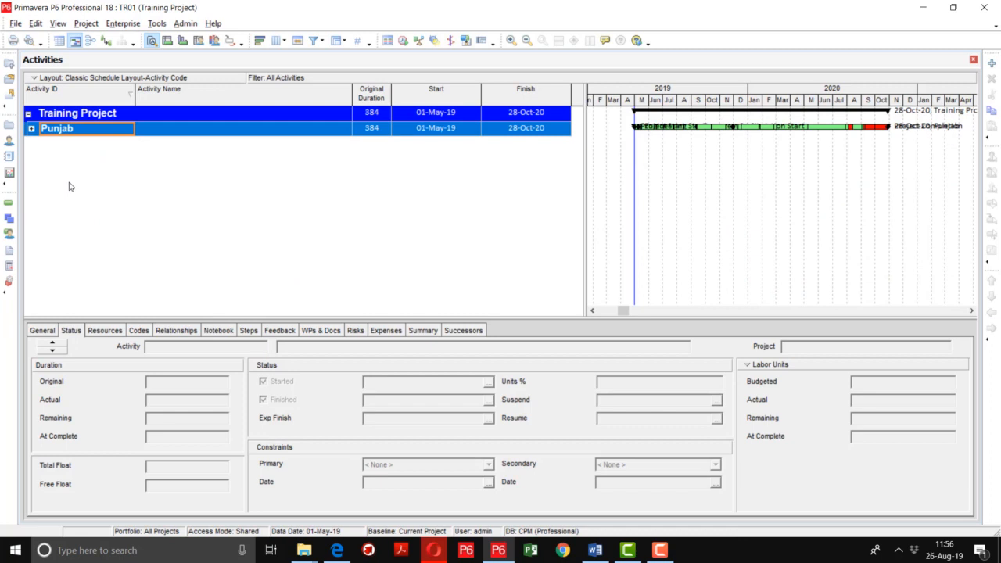
{"action": "left_click", "coordinate": [32, 129]}
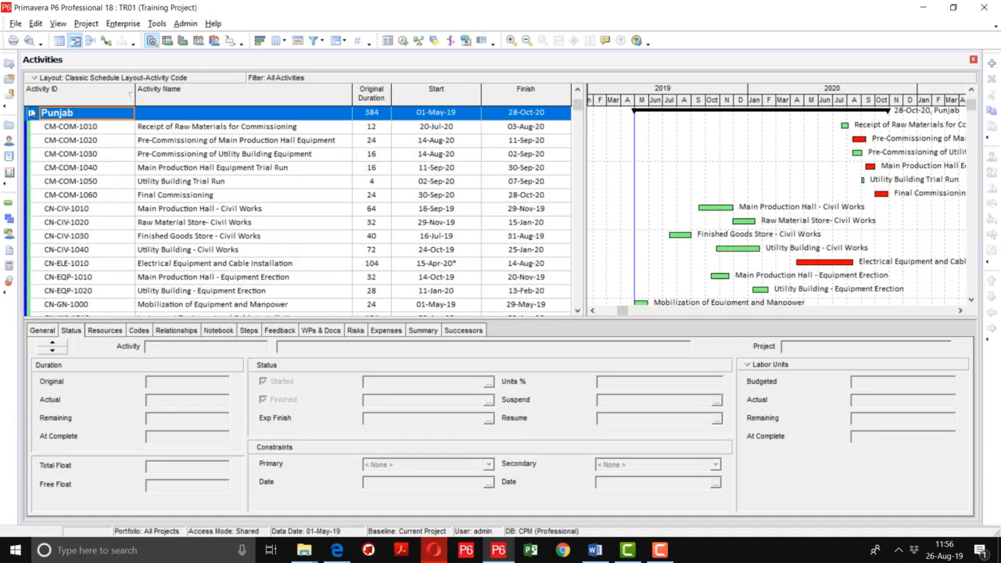
{"action": "left_click", "coordinate": [32, 114]}
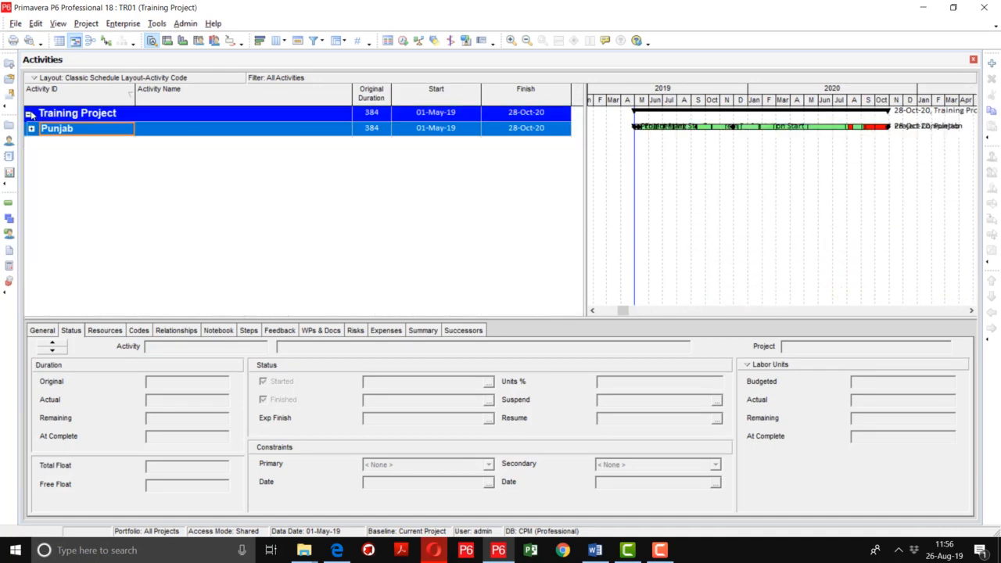
Step: Switch the second grouping level from Location to Task Location, giving Lahore, Islamabad, Karachi and No Task Location bands
{"action": "left_click", "coordinate": [339, 41]}
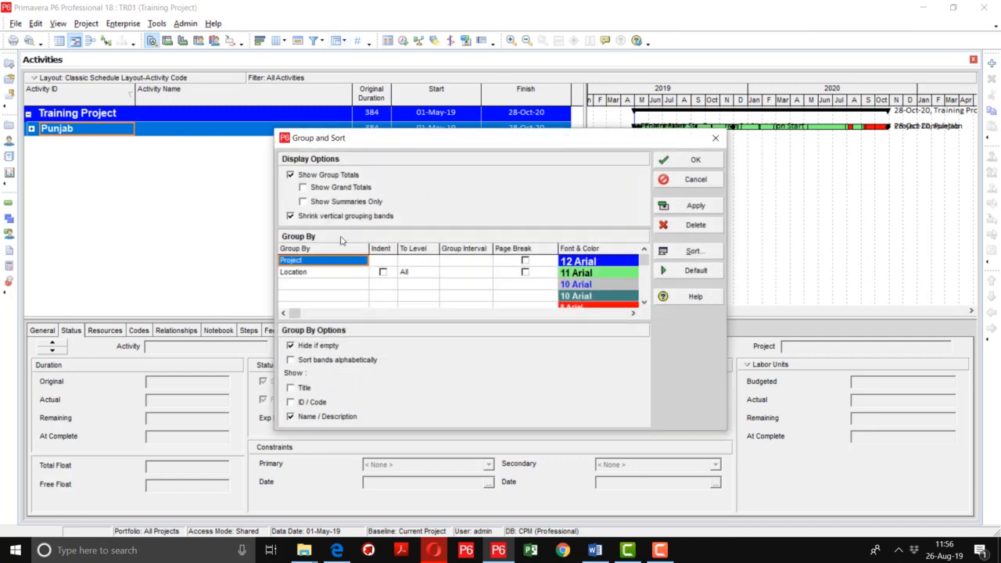
{"action": "left_click", "coordinate": [319, 274]}
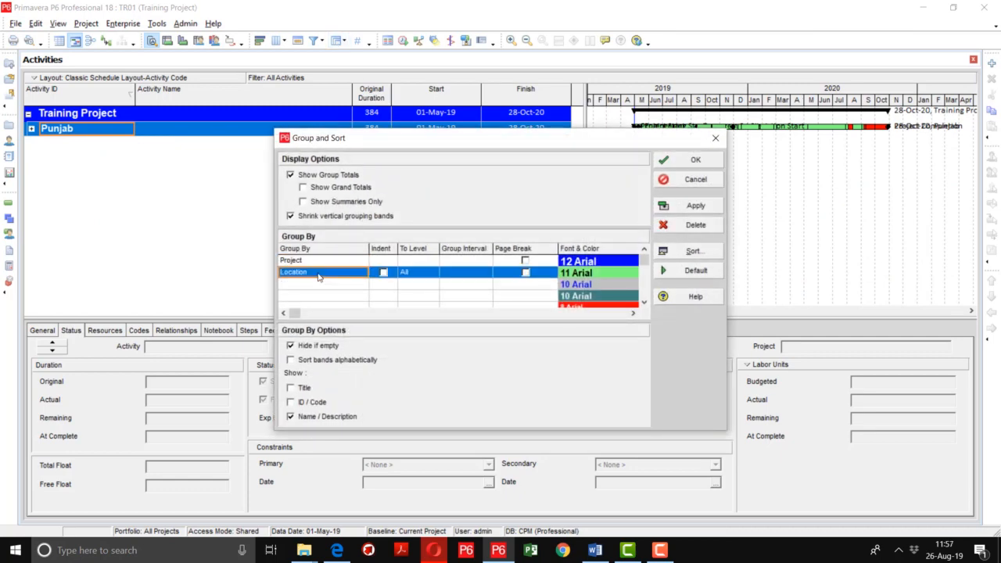
{"action": "left_click", "coordinate": [318, 273]}
{"action": "left_click", "coordinate": [680, 209]}
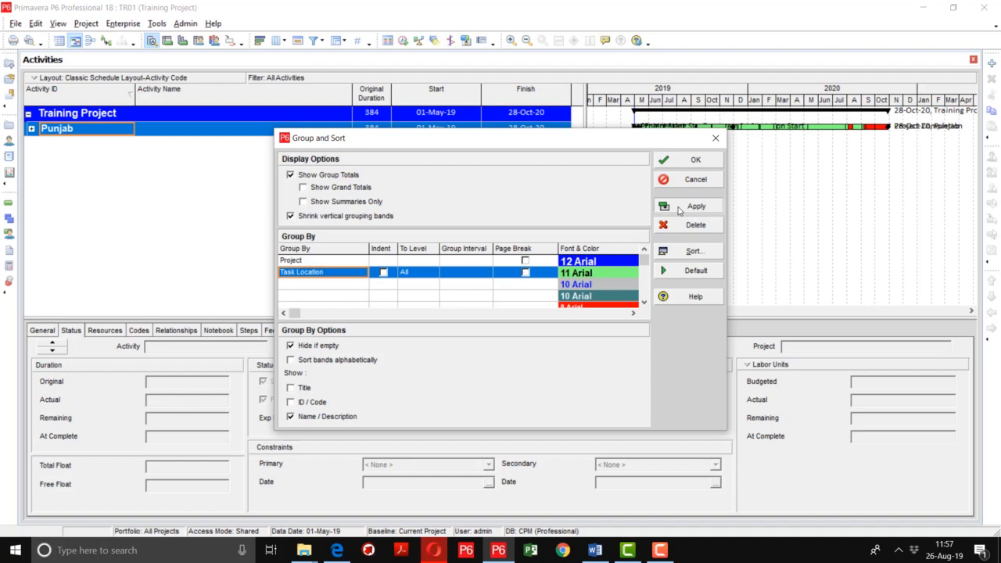
{"action": "left_click", "coordinate": [691, 161]}
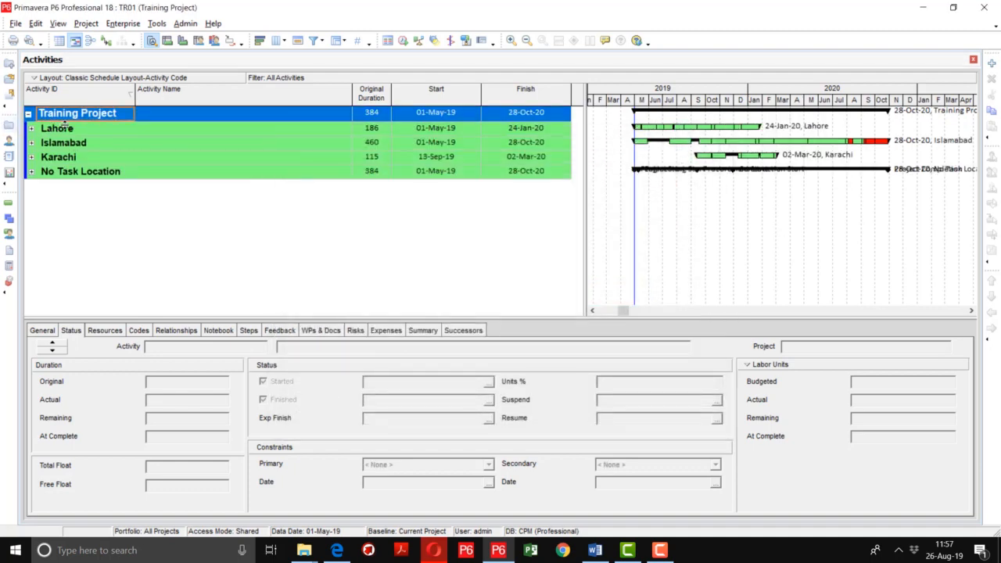
Step: Expand No Task Location to review its five milestones (MLS-1010 to MLS-1050), then collapse it
{"action": "left_click", "coordinate": [32, 173]}
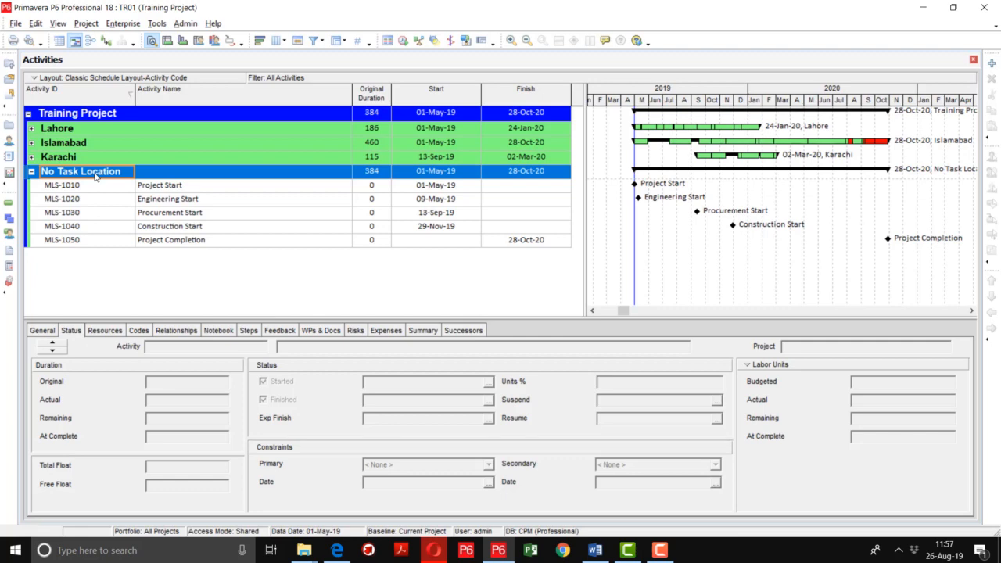
{"action": "left_click", "coordinate": [32, 173]}
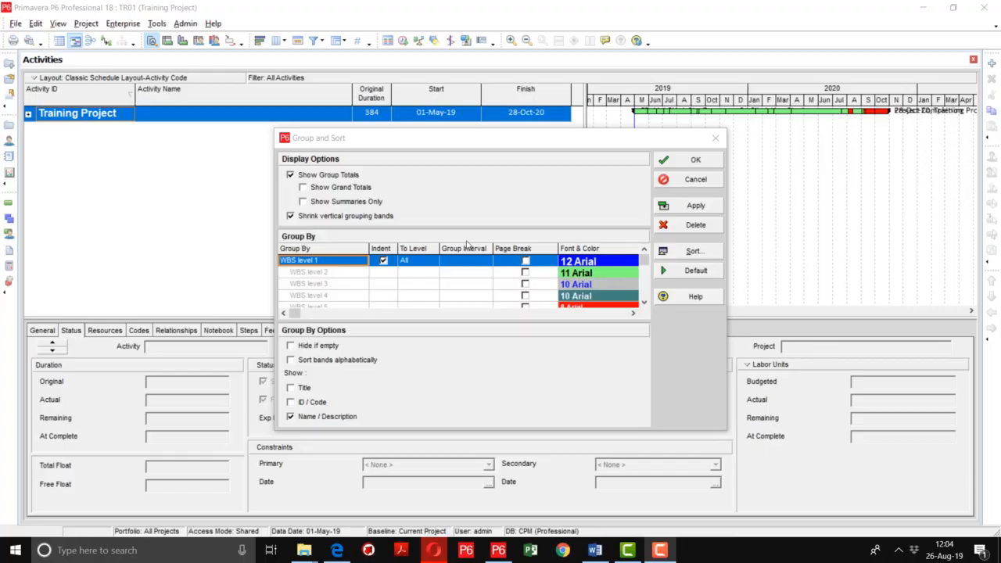
Step: Set the top Group By field from WBS to Discipline and apply it
{"action": "left_click", "coordinate": [356, 267]}
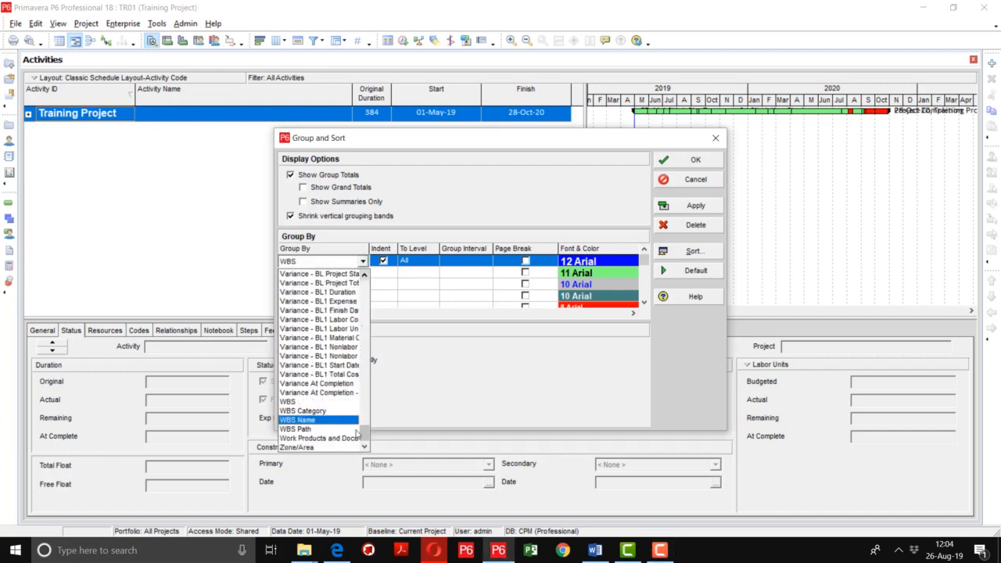
{"action": "left_click_drag", "start_coordinate": [364, 438], "coordinate": [379, 286]}
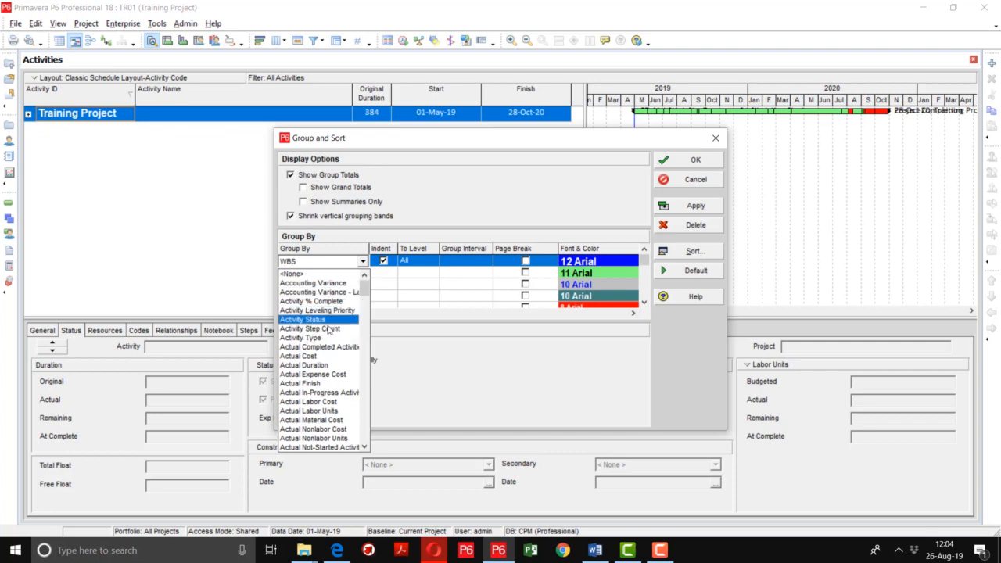
{"action": "scroll", "coordinate": [321, 368], "scroll_direction": "down", "scroll_amount": 5}
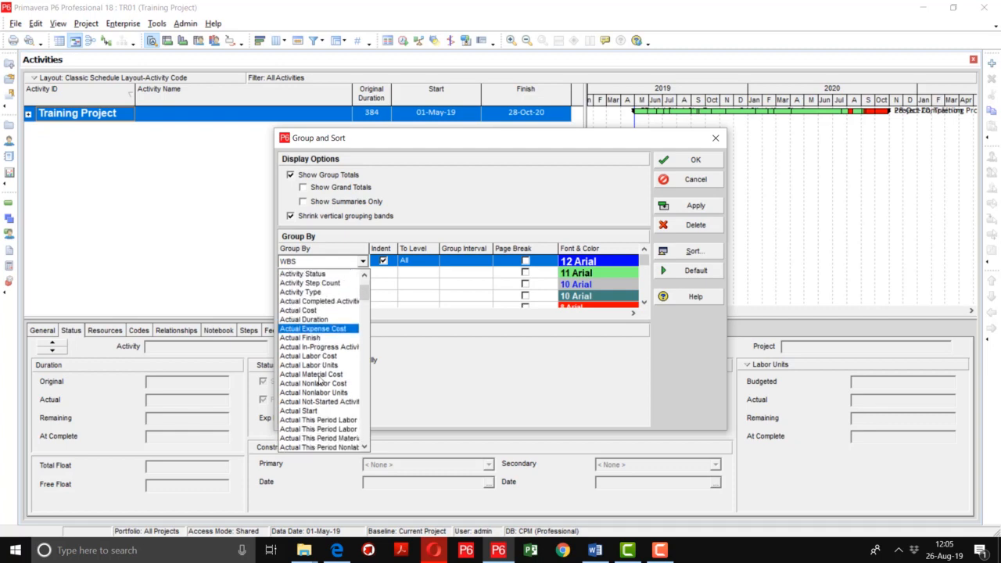
{"action": "scroll", "coordinate": [319, 375], "scroll_direction": "down", "scroll_amount": 1}
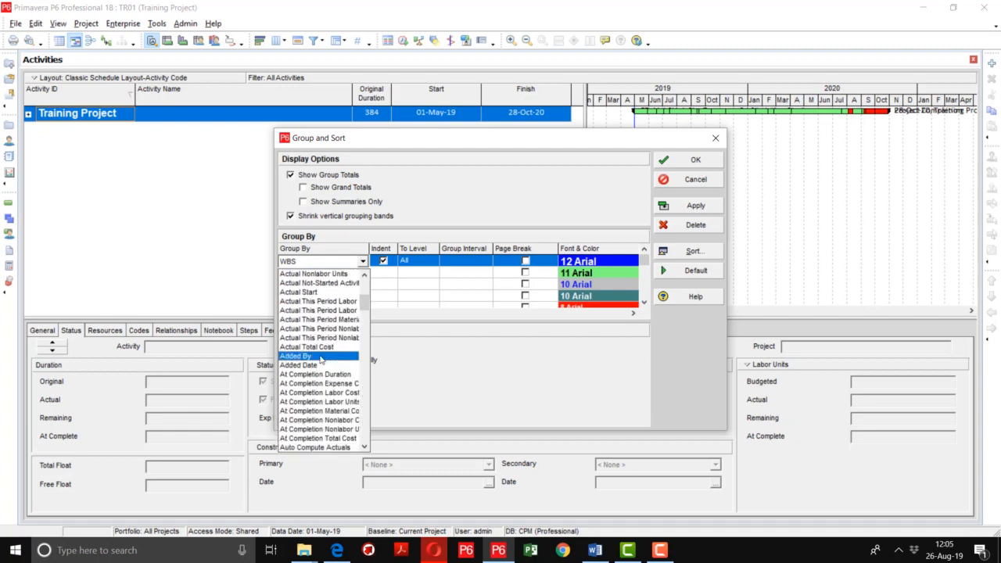
{"action": "scroll", "coordinate": [321, 358], "scroll_direction": "down", "scroll_amount": 2}
{"action": "scroll", "coordinate": [320, 360], "scroll_direction": "down", "scroll_amount": 1}
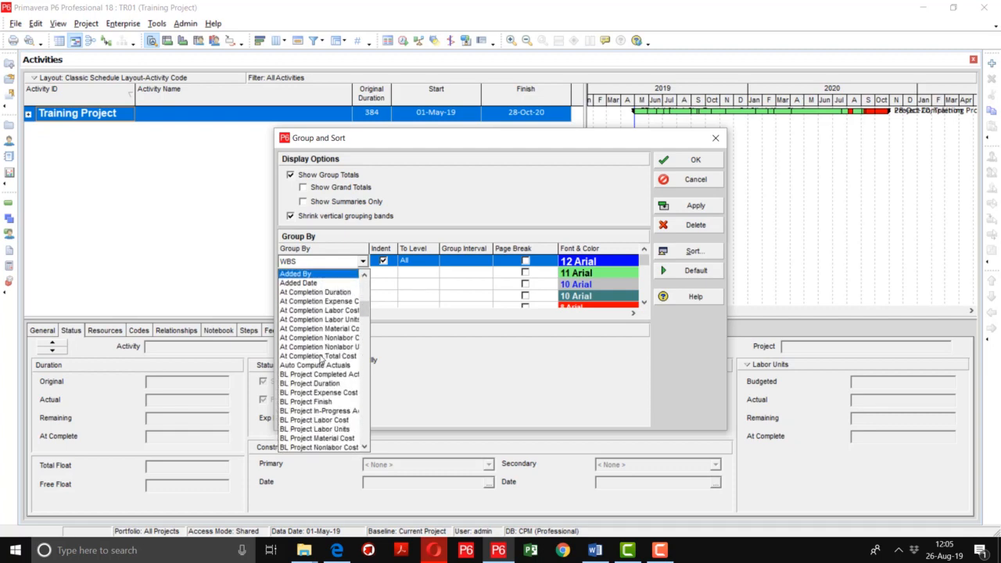
{"action": "scroll", "coordinate": [321, 359], "scroll_direction": "down", "scroll_amount": 5}
{"action": "scroll", "coordinate": [321, 359], "scroll_direction": "down", "scroll_amount": 6}
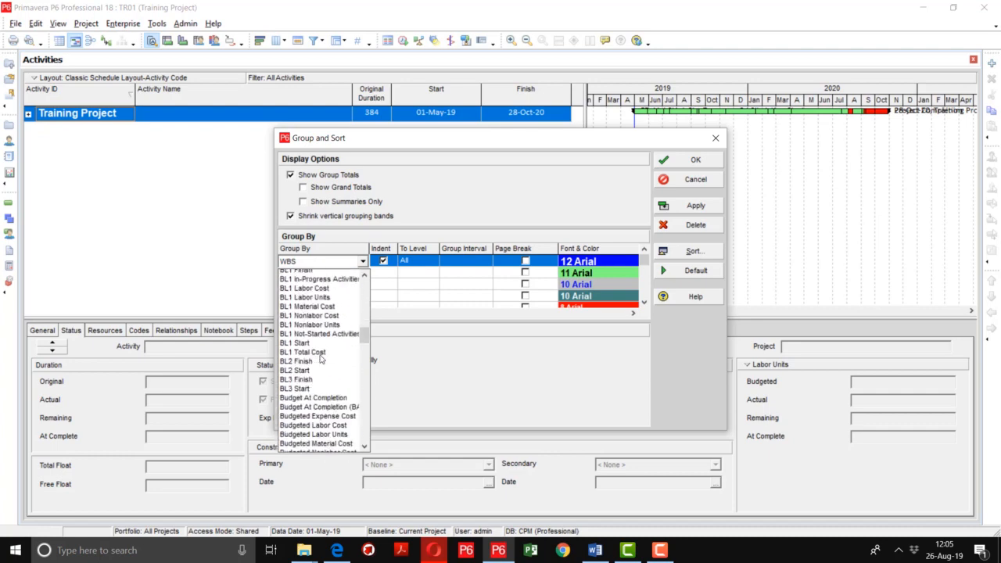
{"action": "scroll", "coordinate": [320, 360], "scroll_direction": "down", "scroll_amount": 3}
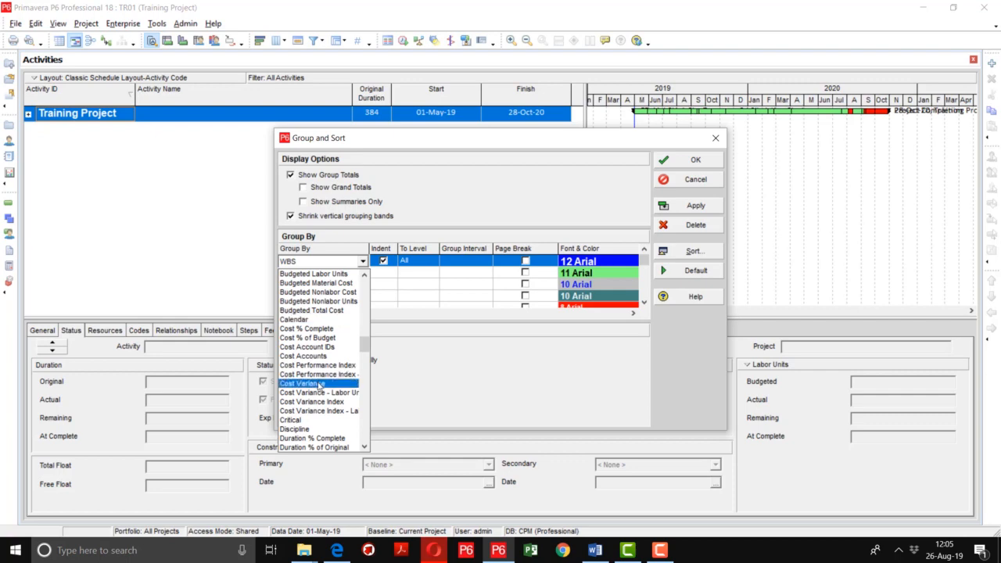
{"action": "scroll", "coordinate": [318, 399], "scroll_direction": "down", "scroll_amount": 3}
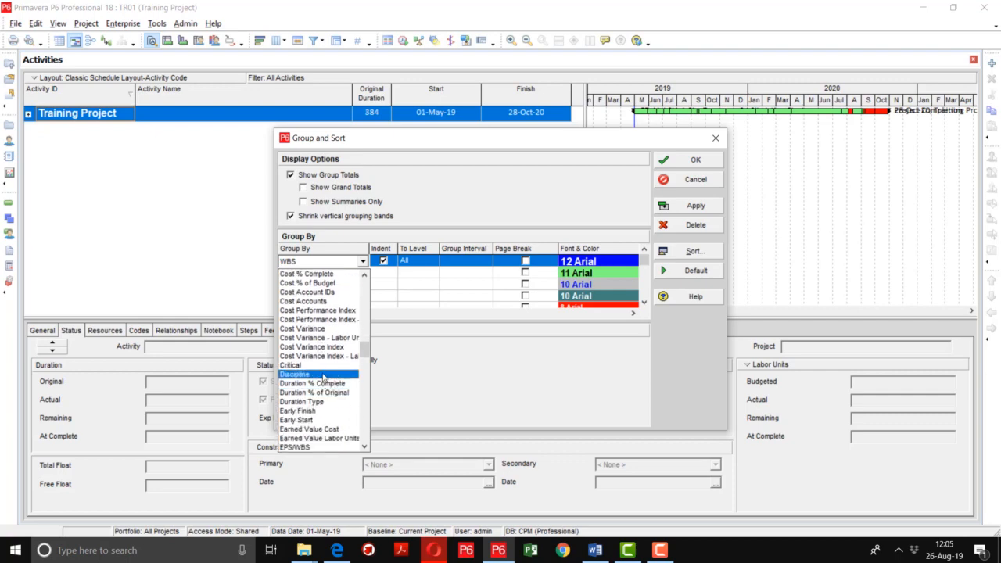
{"action": "left_click", "coordinate": [323, 375]}
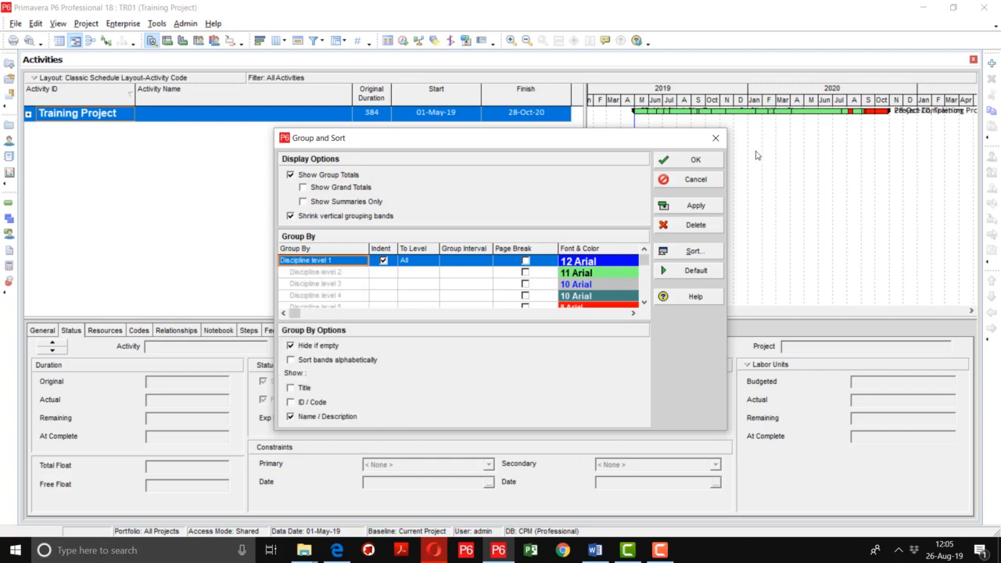
{"action": "left_click", "coordinate": [702, 205]}
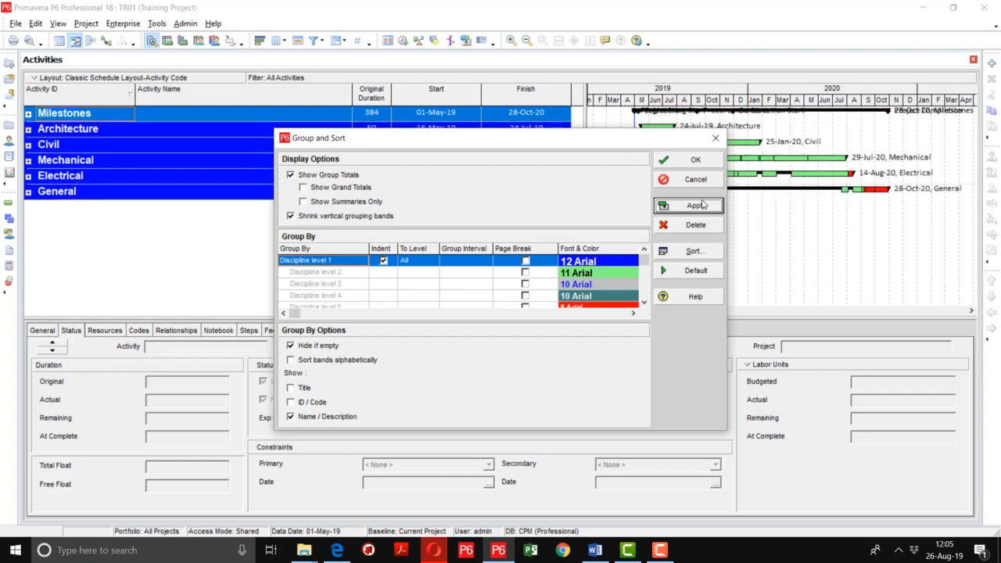